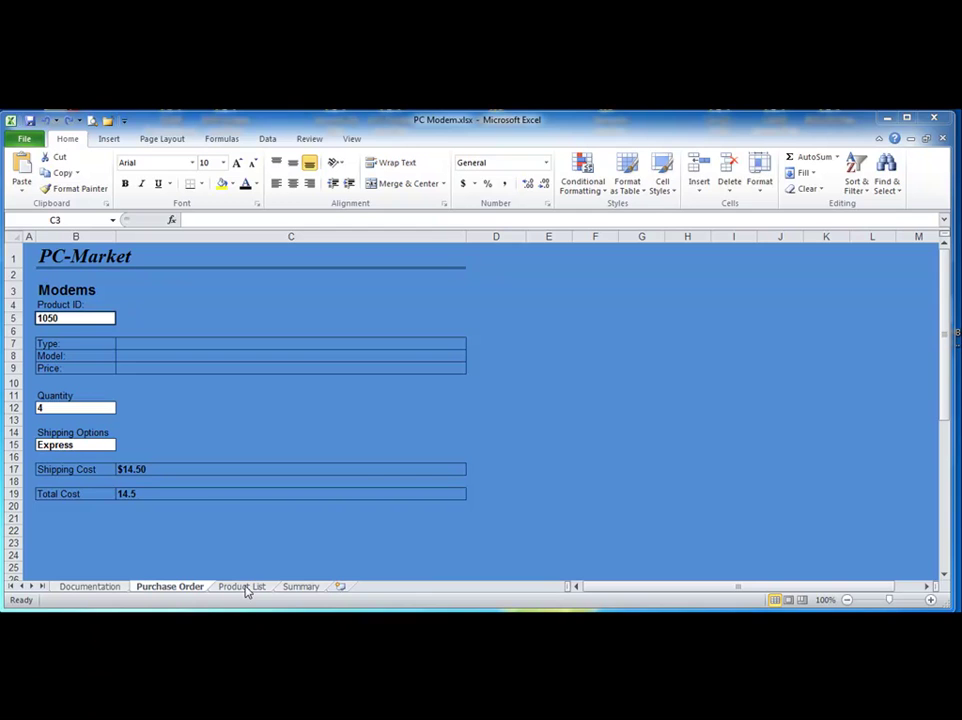
Step: Show the Product List sheet scrolled down to product ID 1050 on row 57
click(244, 587)
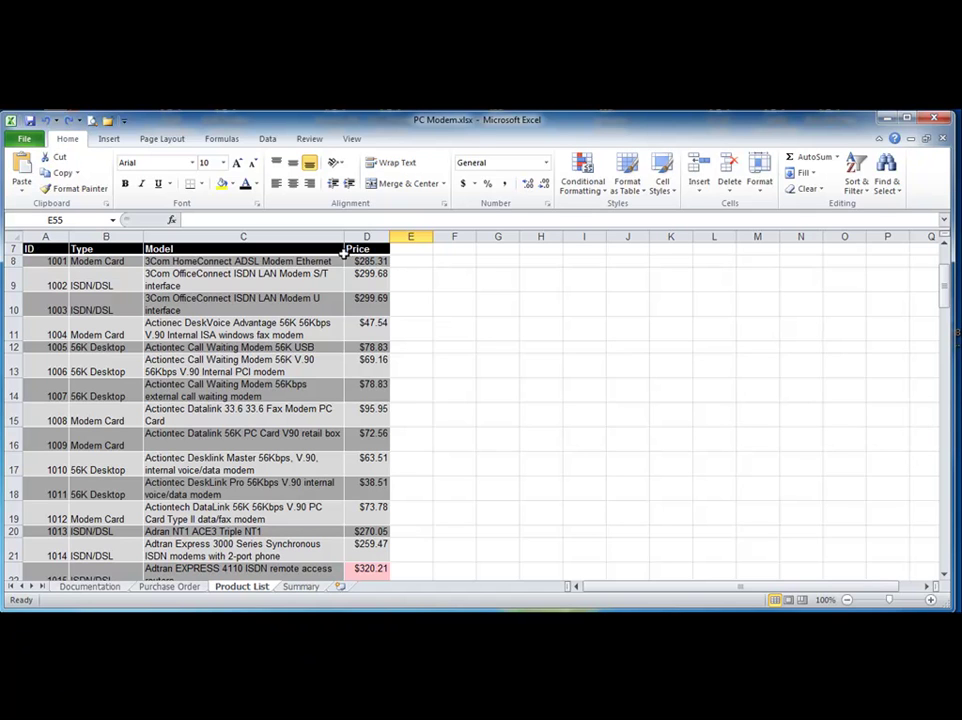
scroll(234, 394, down, 1)
scroll(234, 394, up, 1)
scroll(234, 394, down, 8)
scroll(234, 396, down, 5)
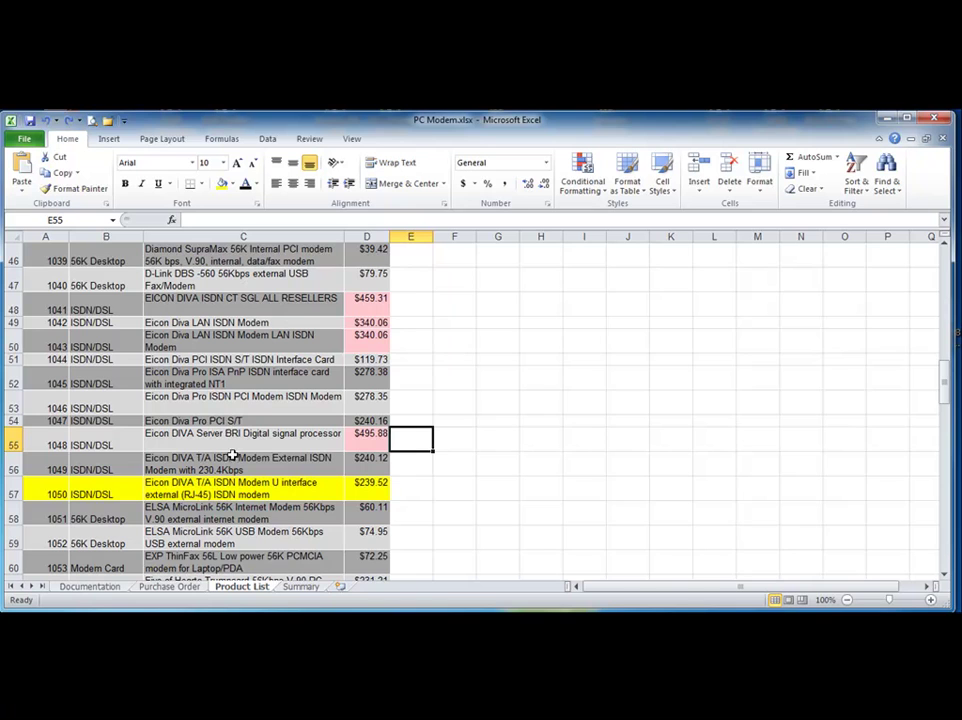
Step: Paste the IFERROR(VLOOKUP(B5,ProductPrice,2,FALSE)) formula note onto Purchase Order and select Type cell C7
click(172, 587)
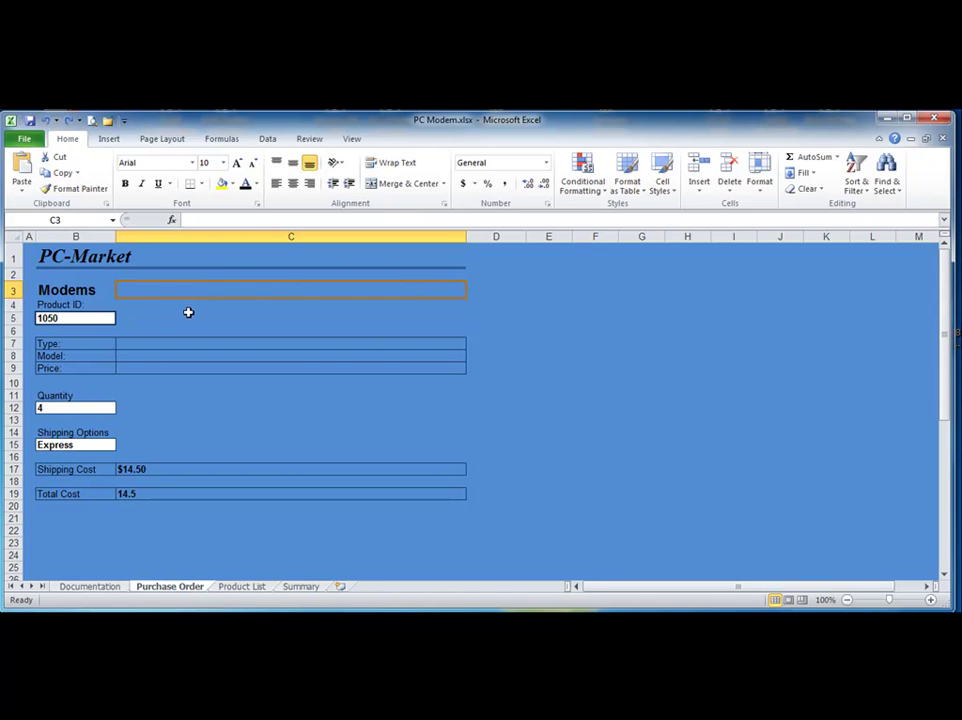
key(ctrl+v)
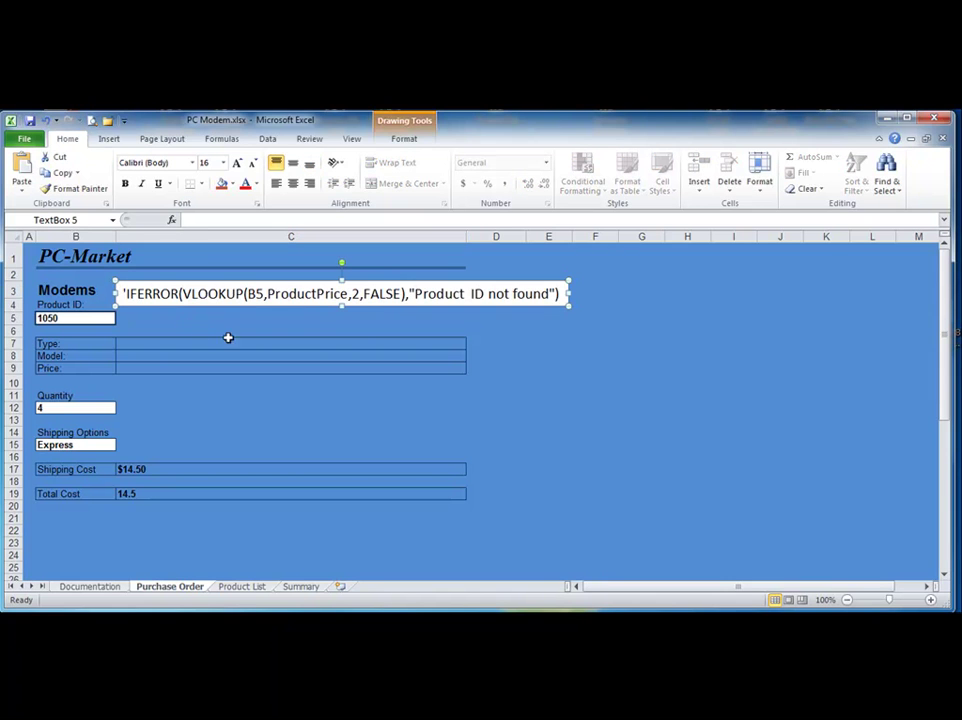
click(316, 322)
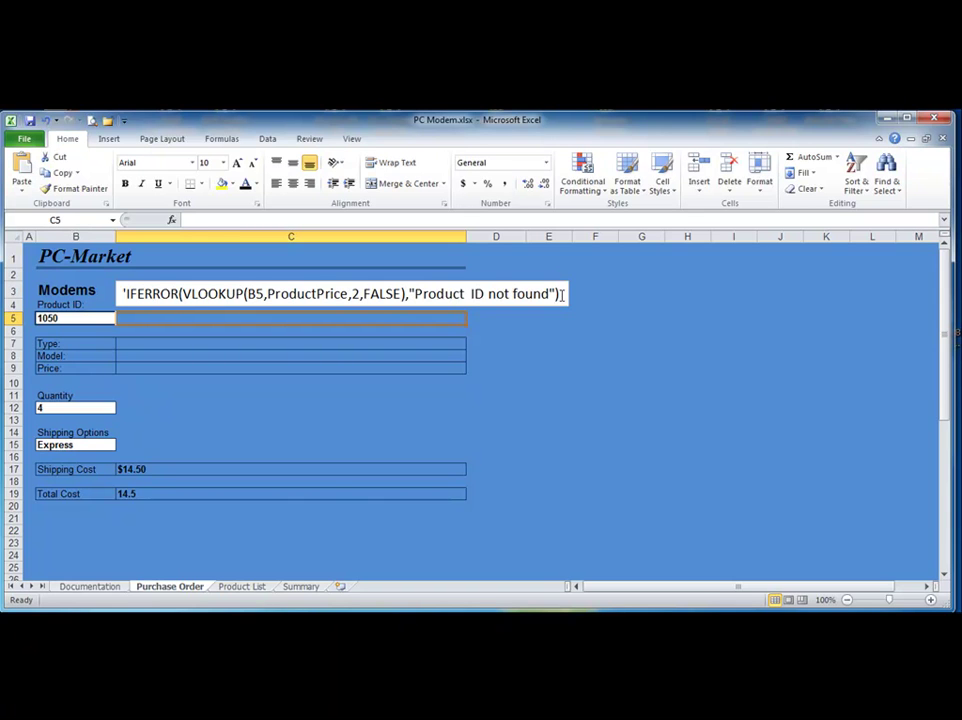
click(202, 343)
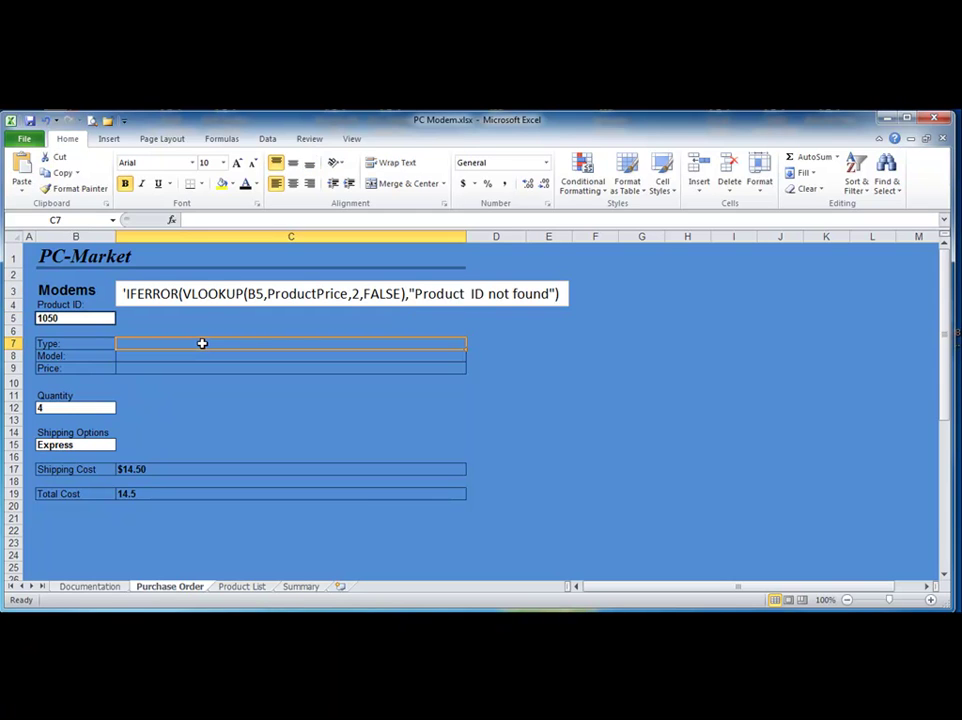
Step: Search Insert Function for 'vl' and choose VLOOKUP for the Type cell C7
click(172, 221)
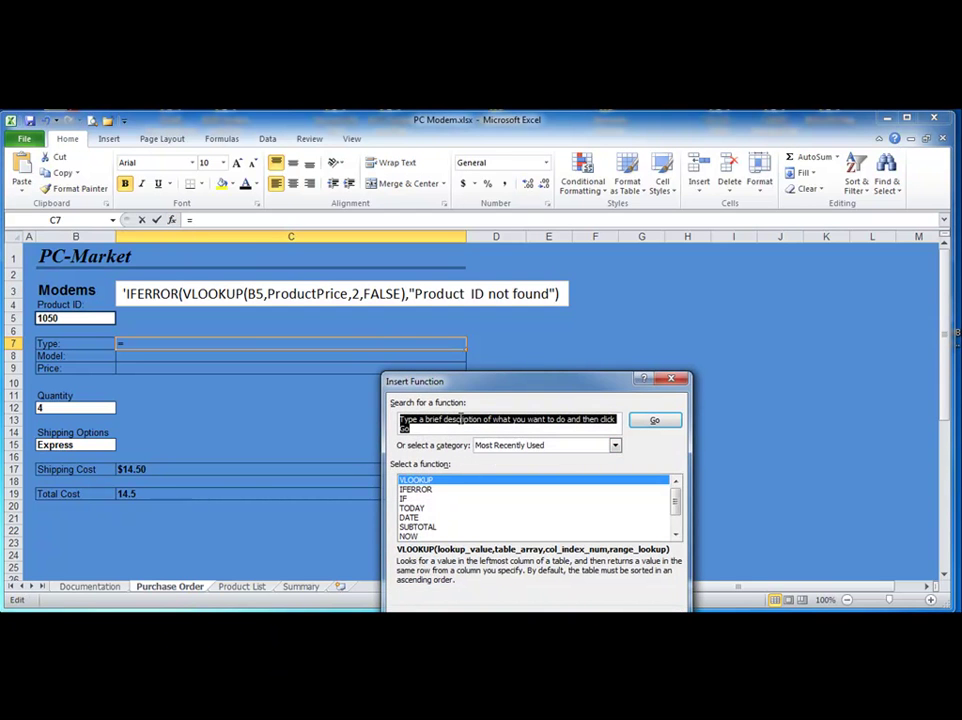
text(vlookup)
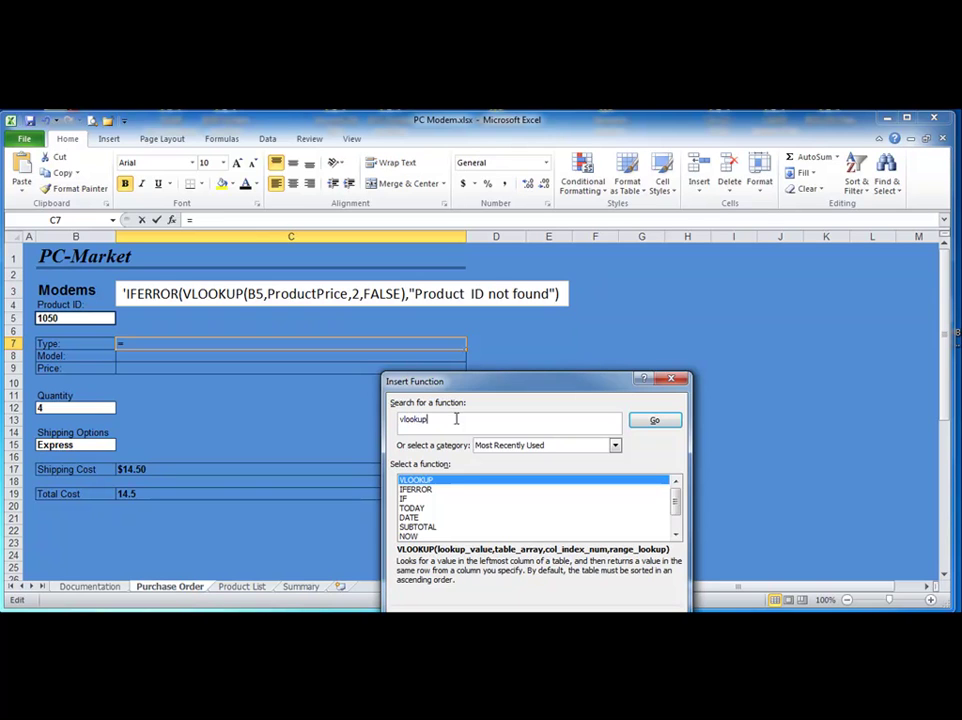
key(Return)
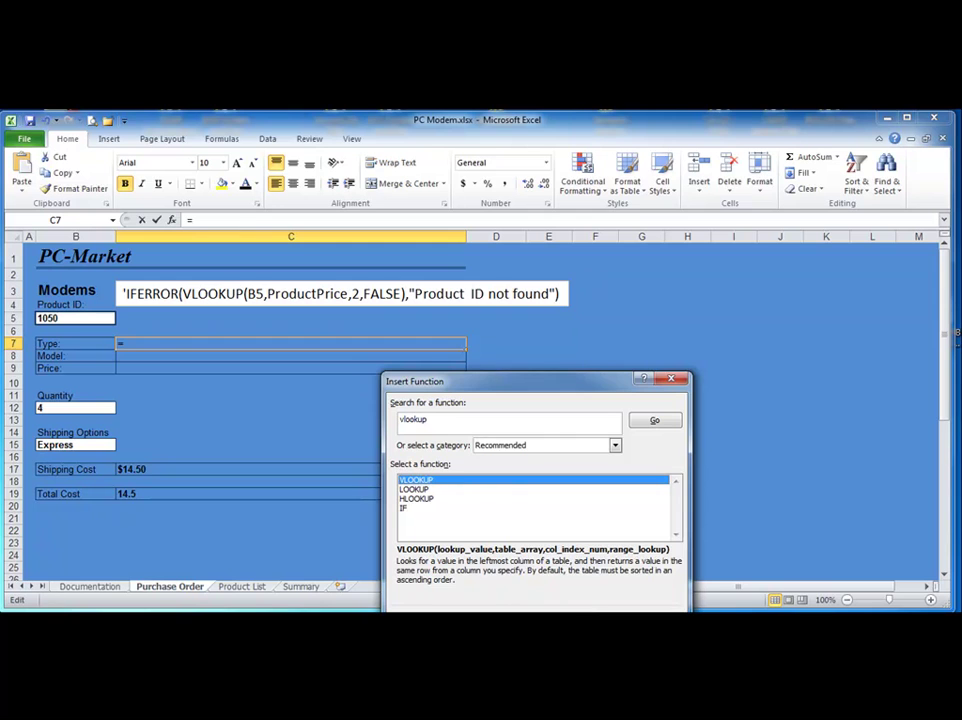
key(Return)
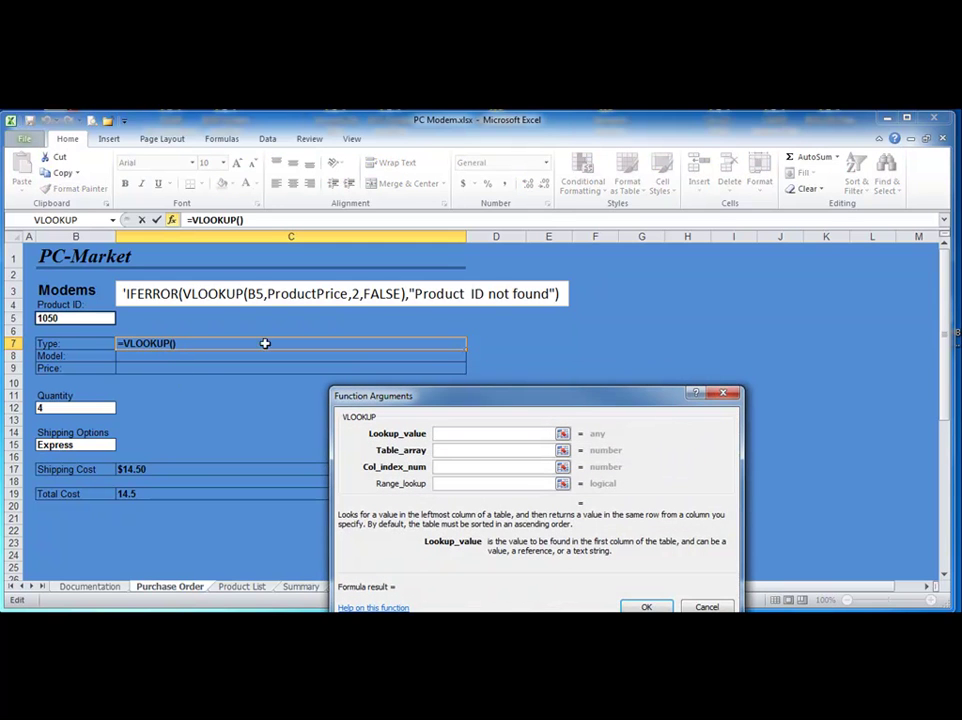
Step: Set VLOOKUP arguments to B5, ProductPrice, column 2 and FALSE, so C7 shows ISDN/DSL
drag(516, 399, 582, 335)
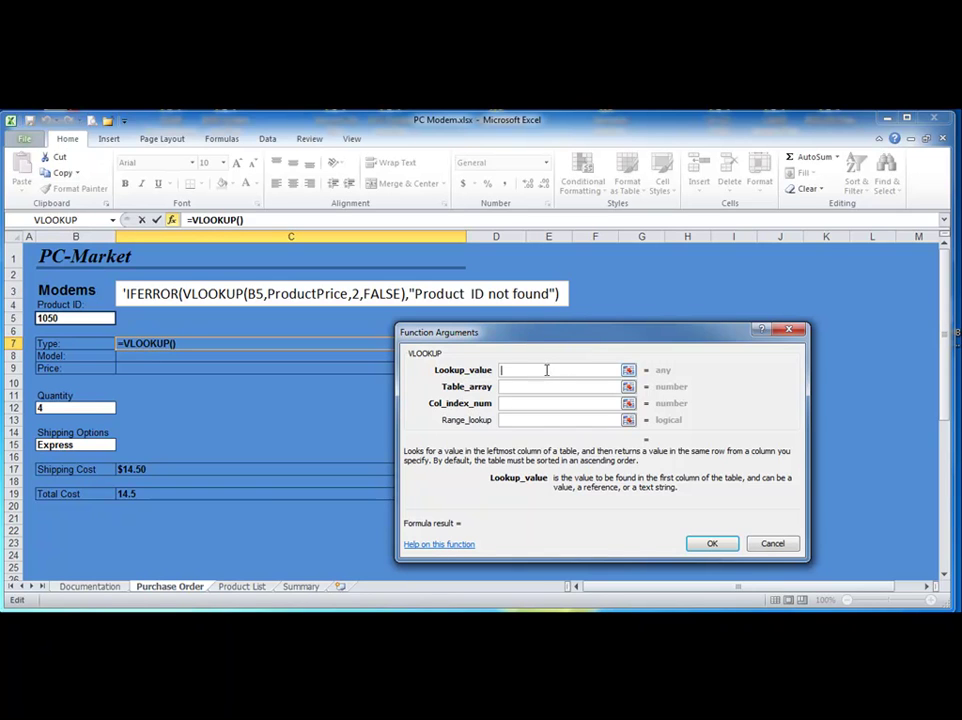
click(73, 318)
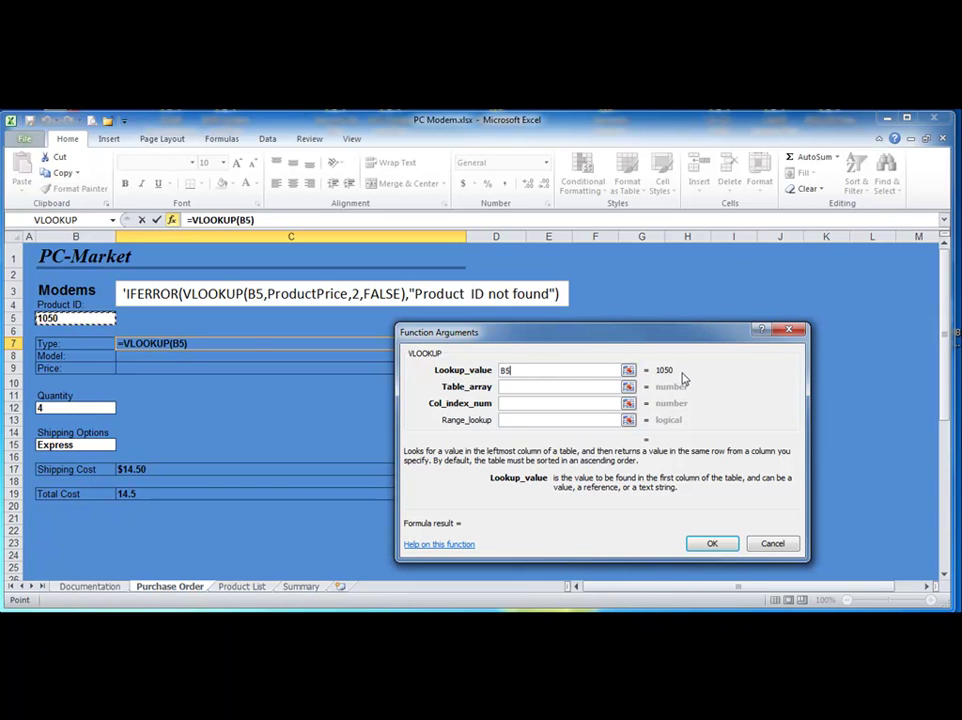
click(510, 387)
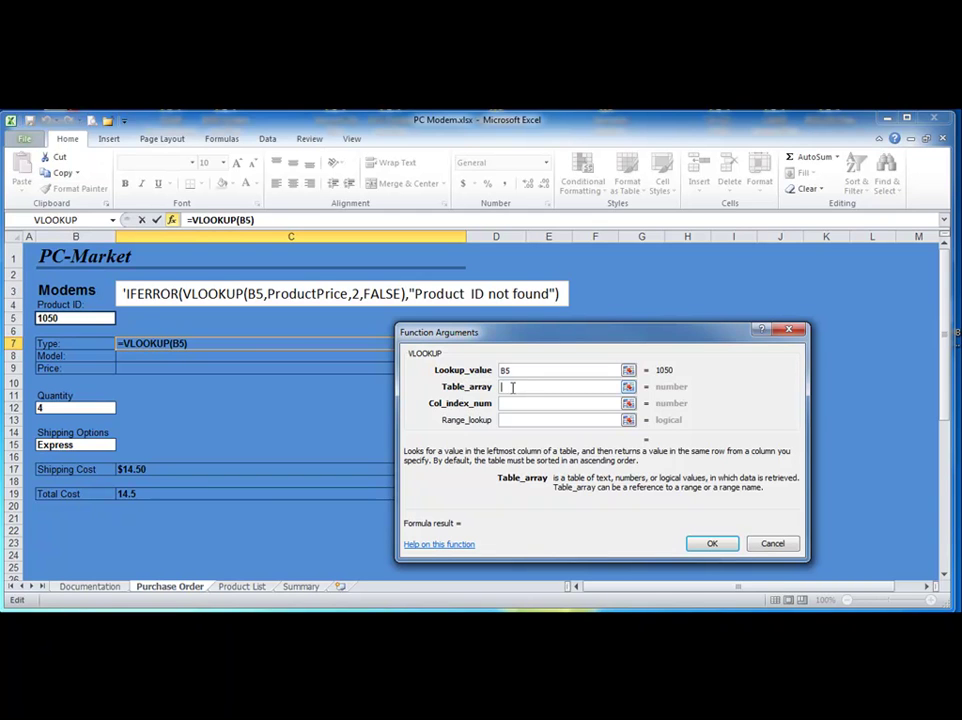
text(Product)
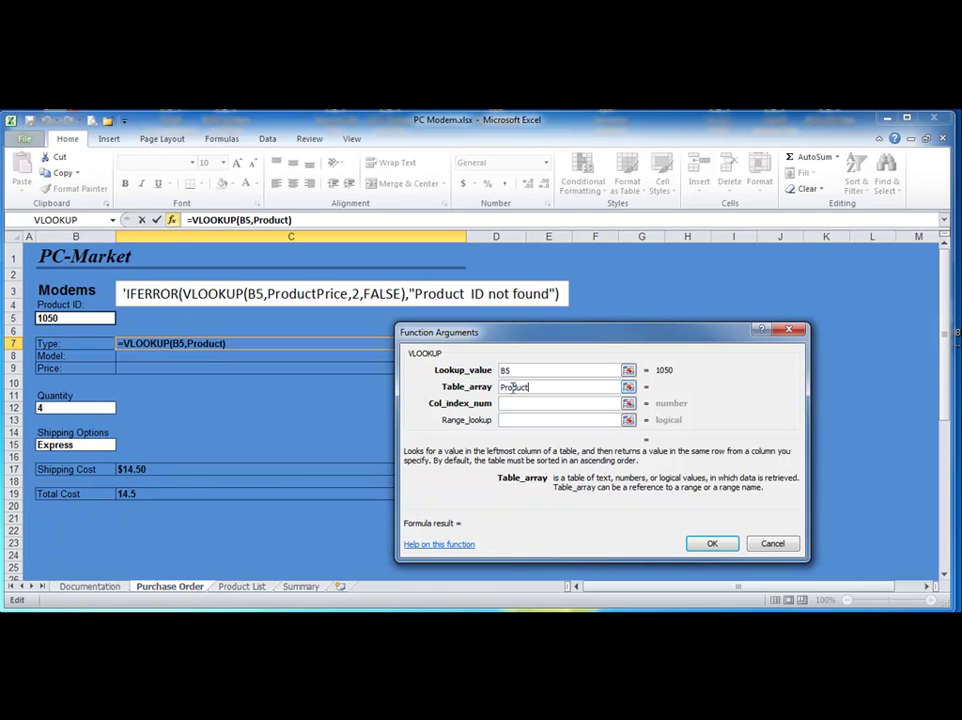
text(Price)
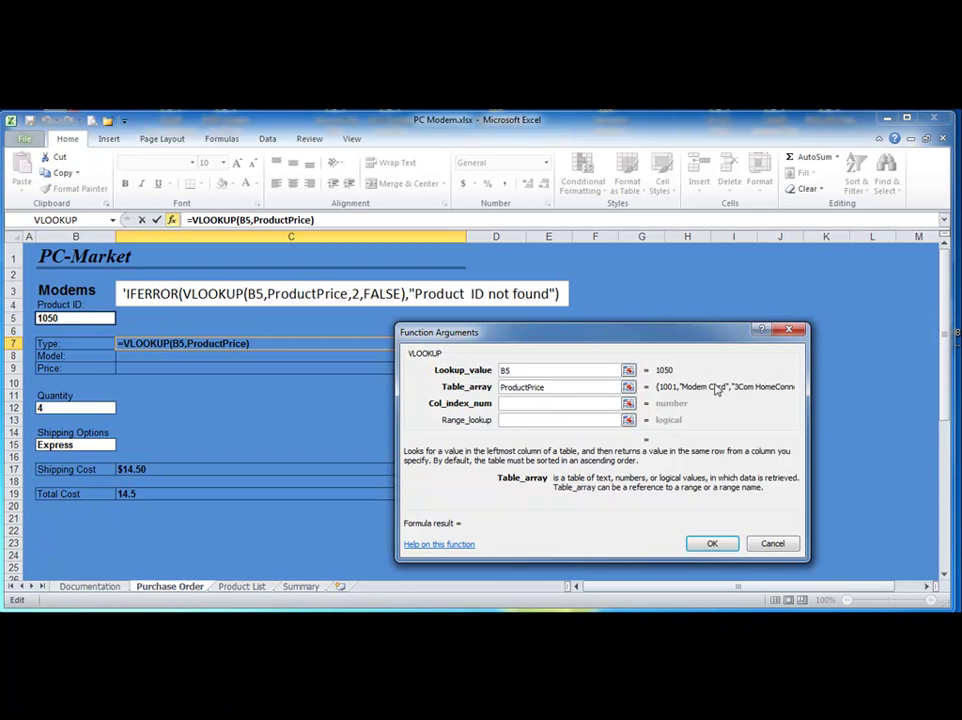
click(532, 404)
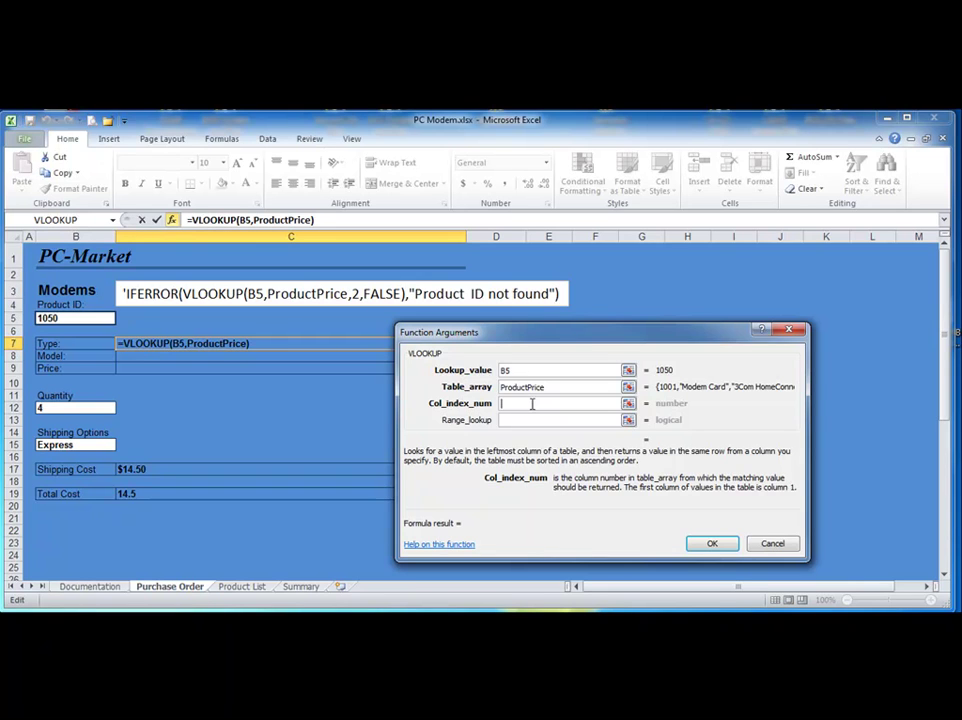
text(2)
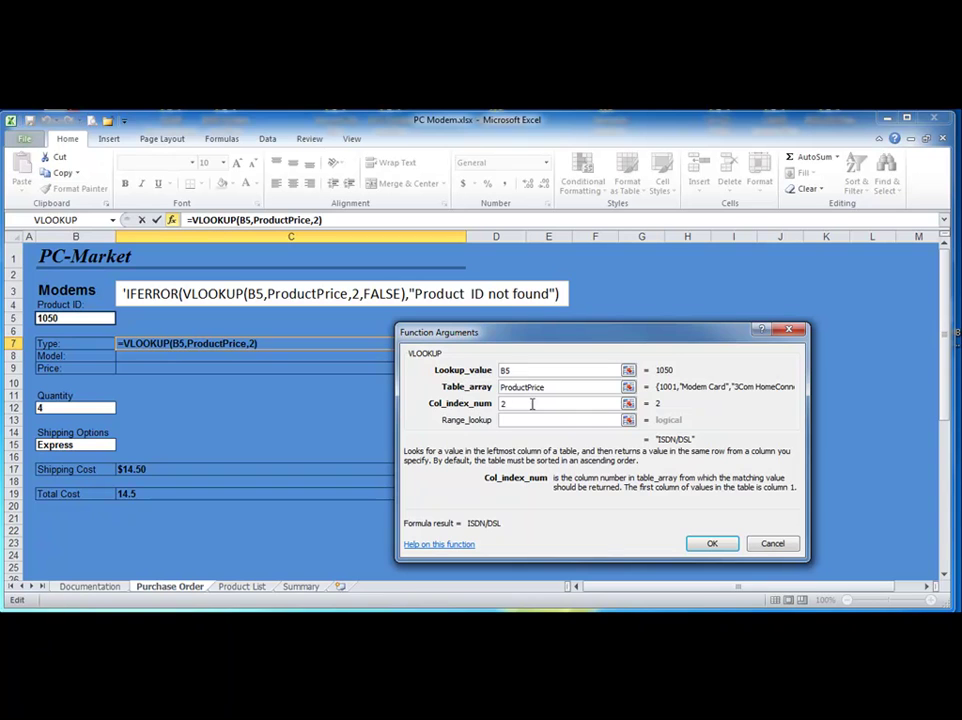
key(Tab)
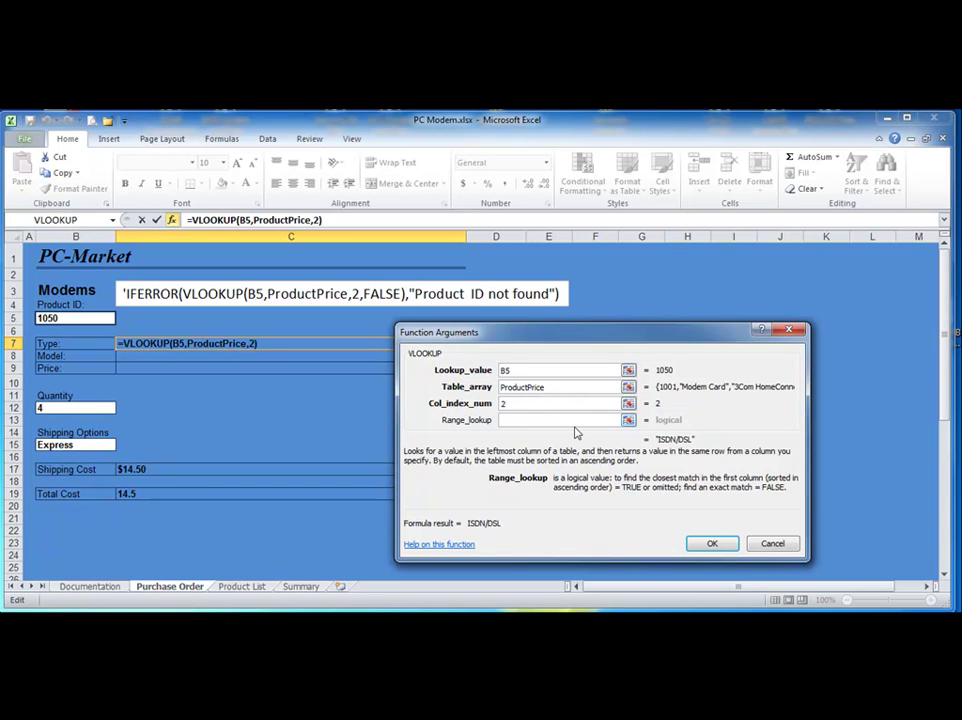
text(FALSE)
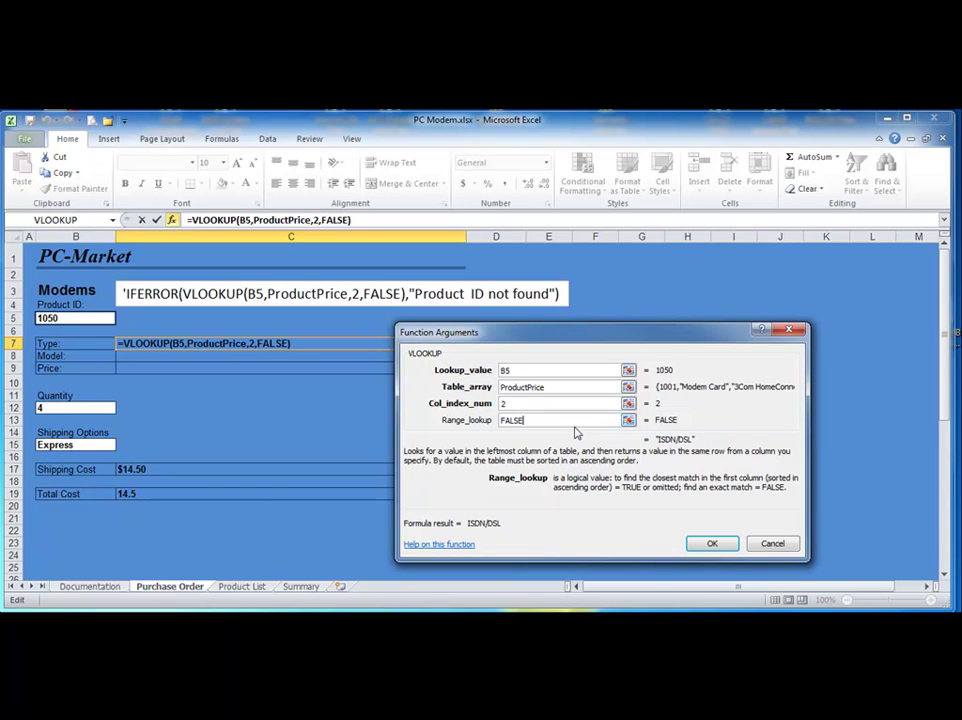
click(711, 545)
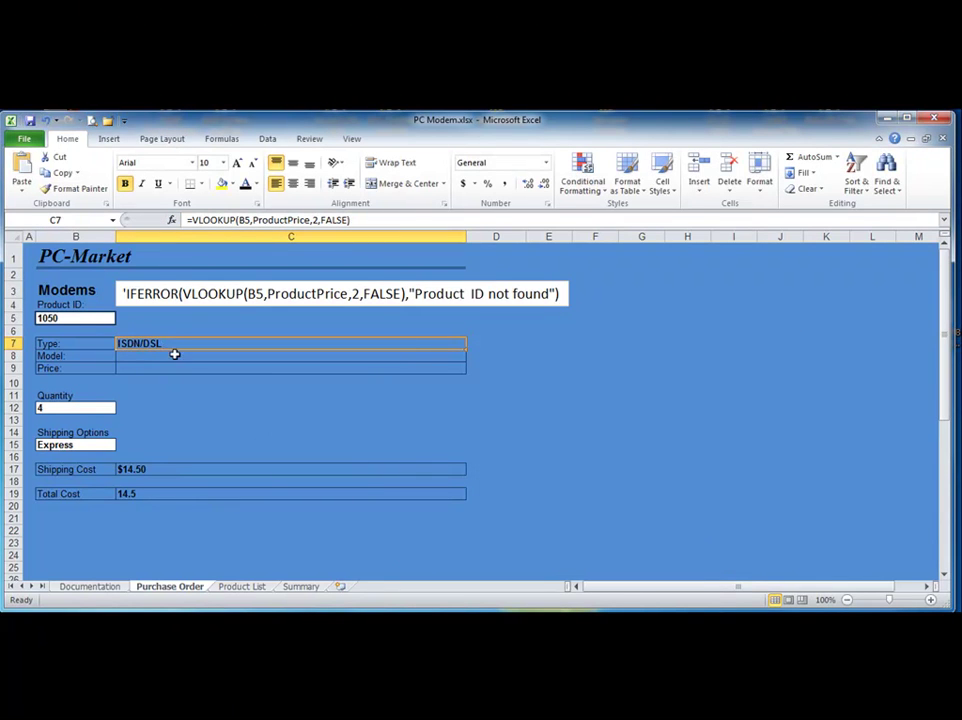
click(242, 587)
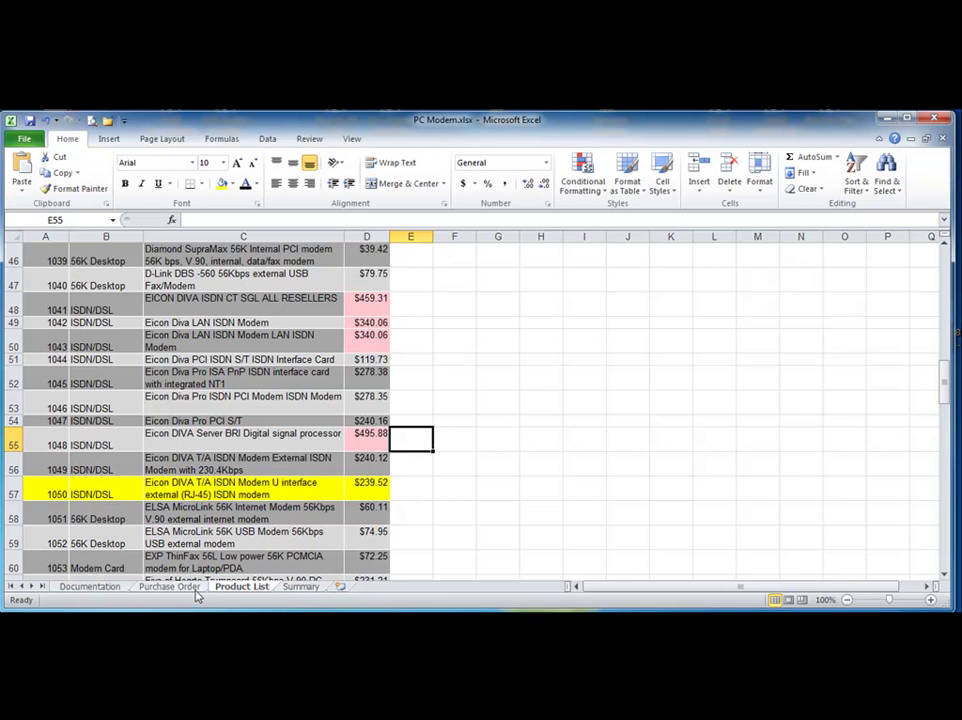
key(ctrl+Page_Up)
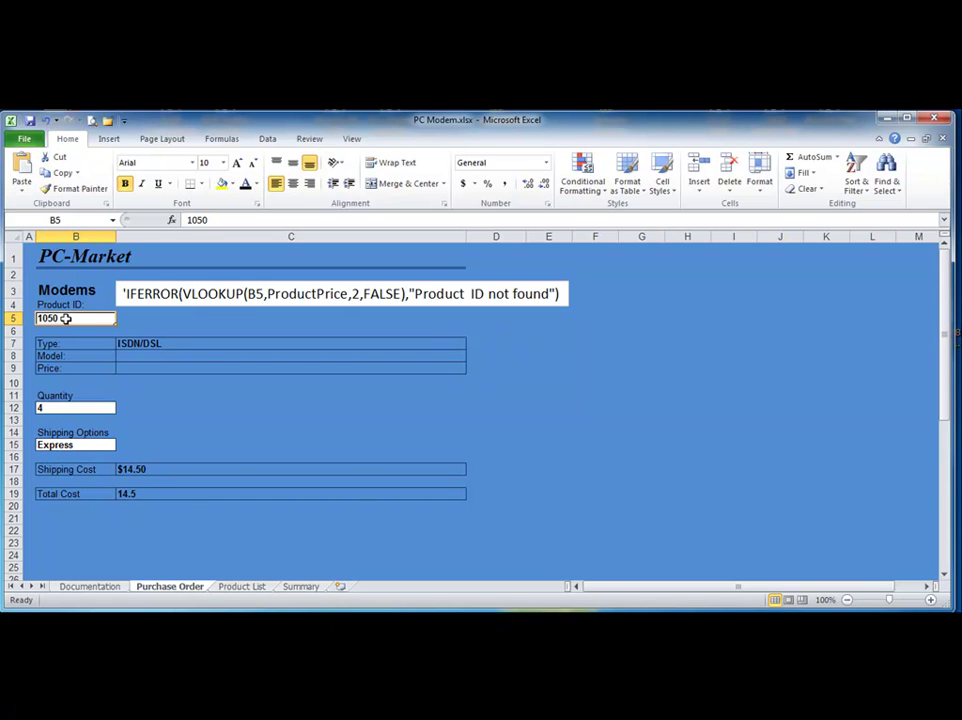
text(2001)
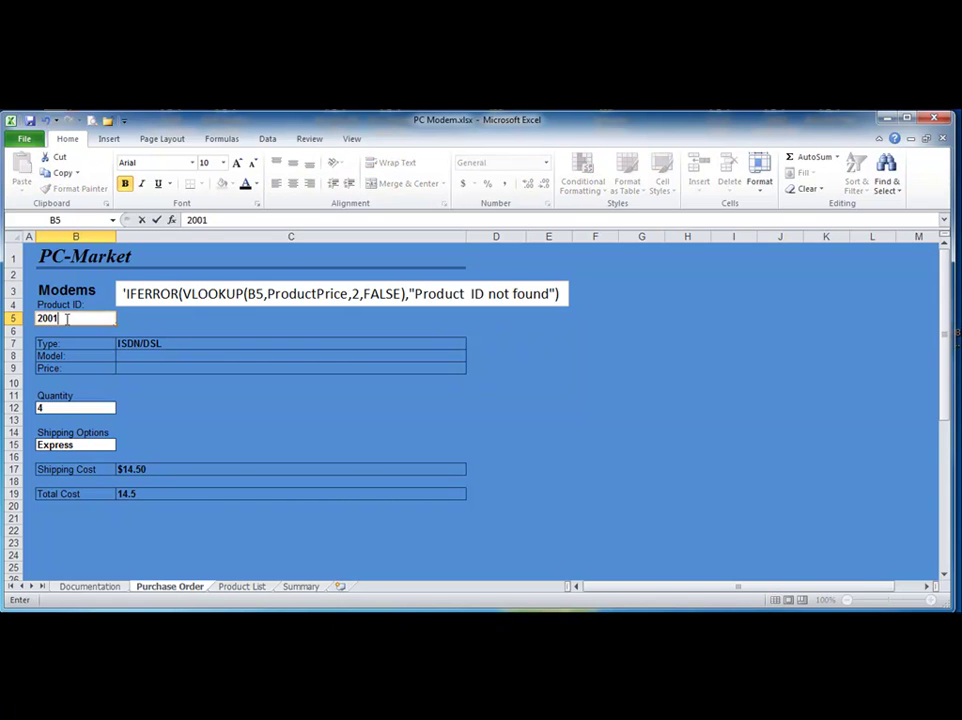
key(Return)
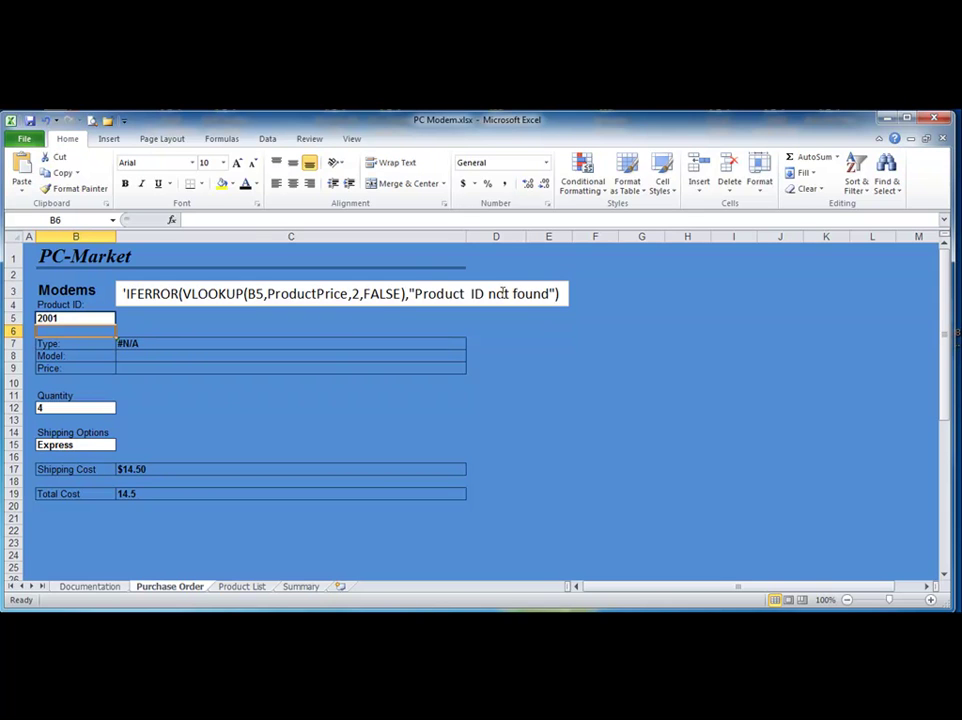
click(81, 318)
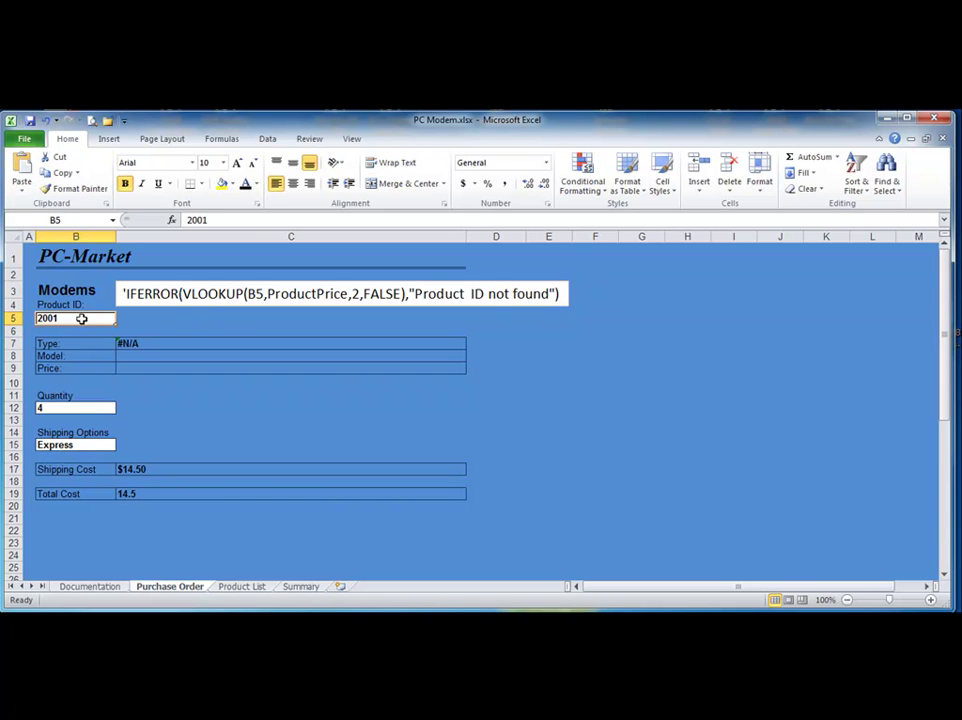
text(1050)
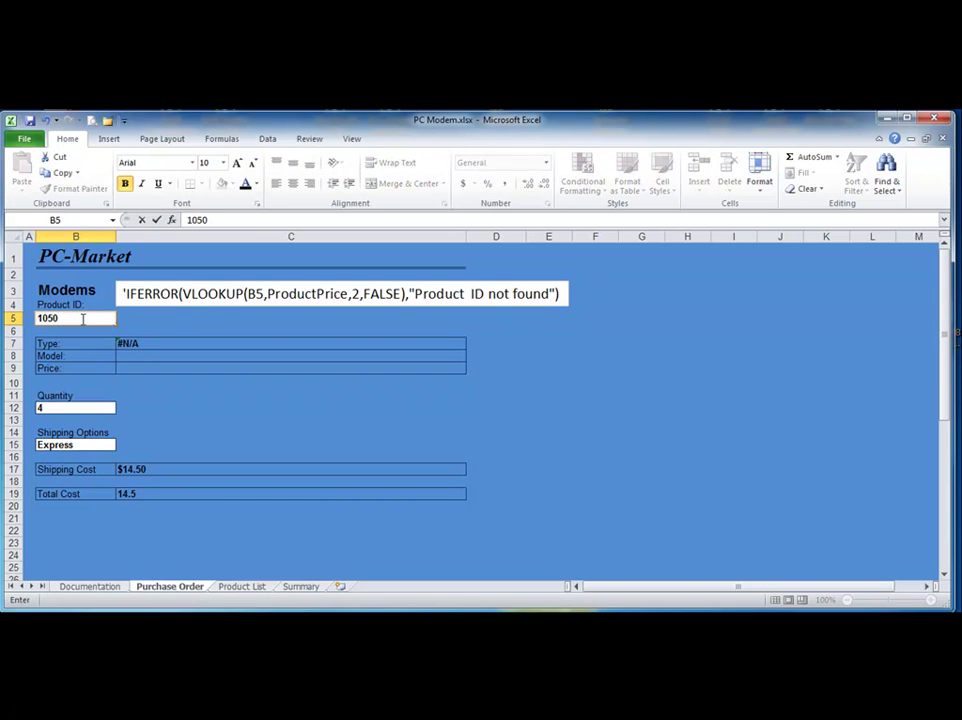
key(Return)
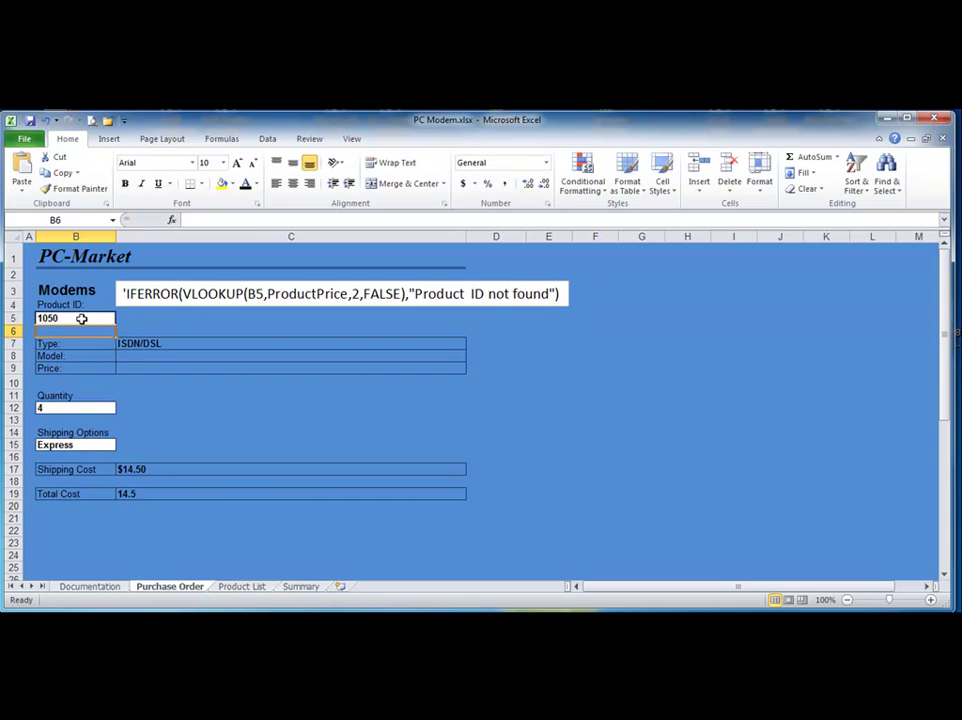
click(209, 343)
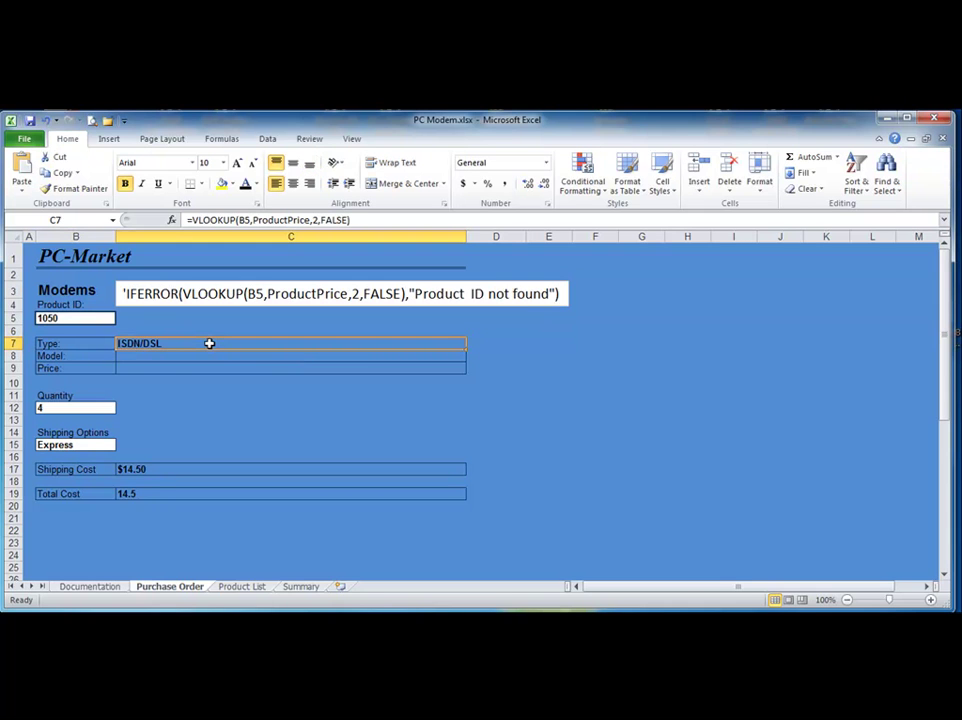
Step: Insert IFERROR from Most Recently Used at the front of C7's VLOOKUP formula
click(186, 219)
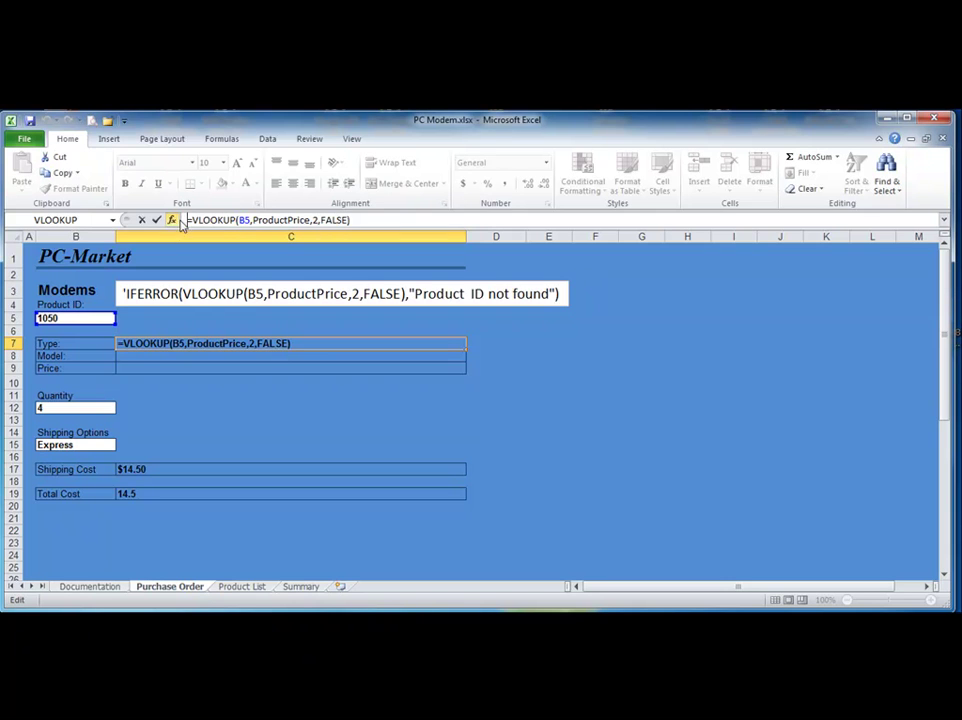
click(172, 220)
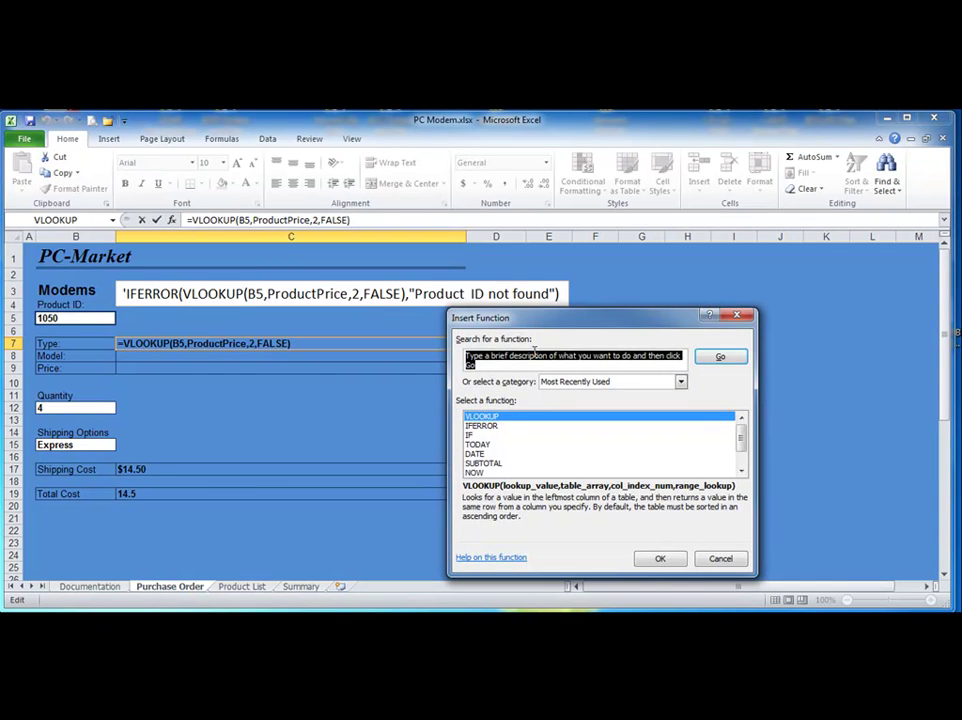
click(488, 428)
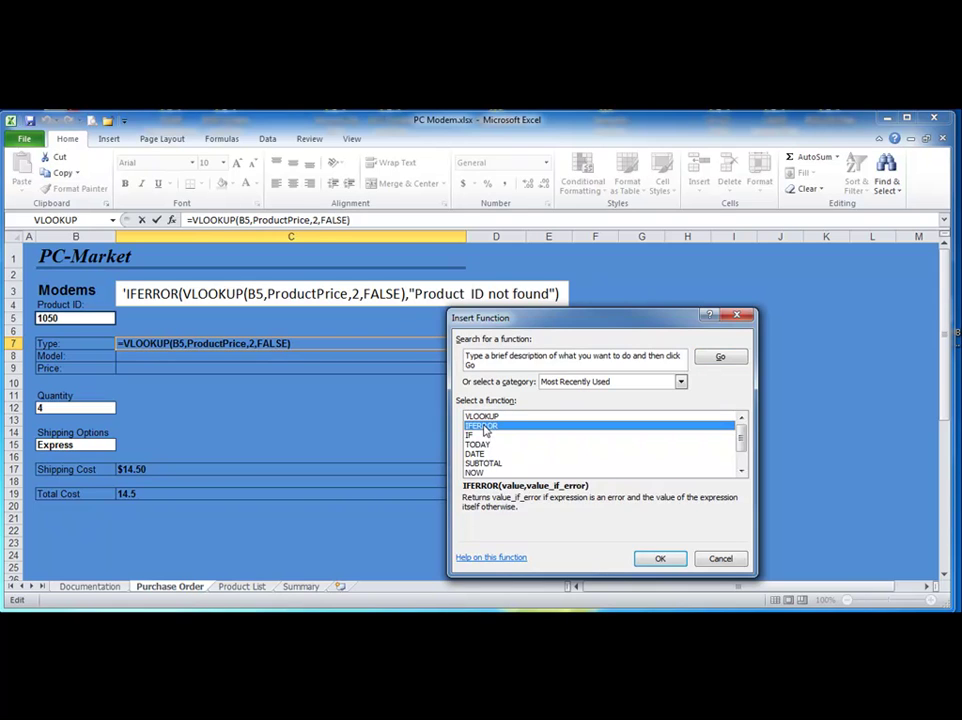
click(659, 558)
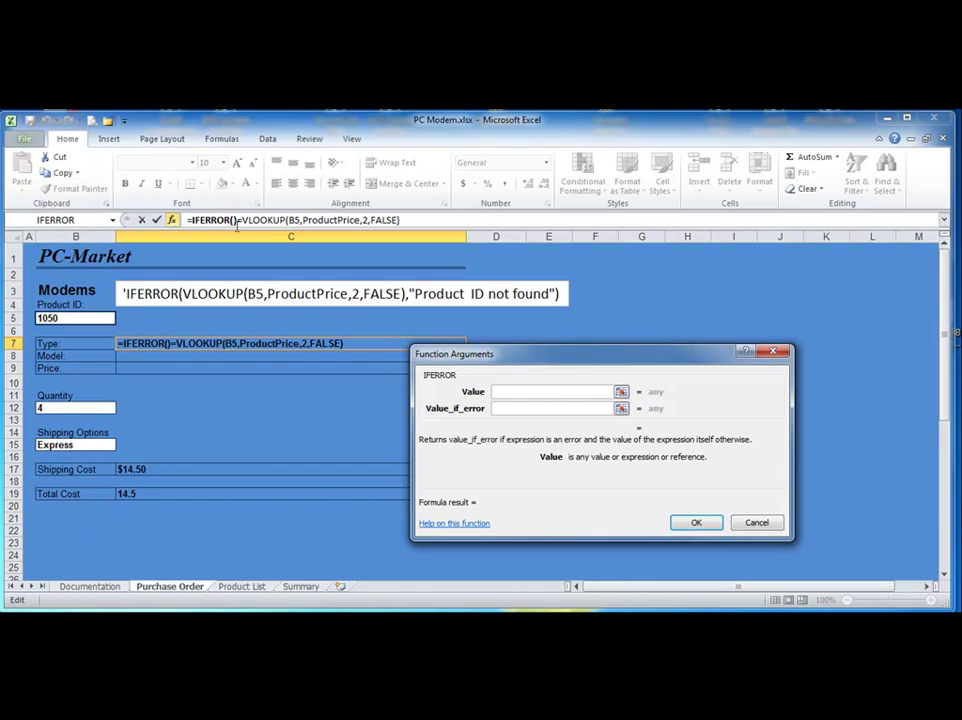
Step: Nest the VLOOKUP inside IFERROR by deleting the stray bracket in the formula bar
drag(244, 219, 399, 219)
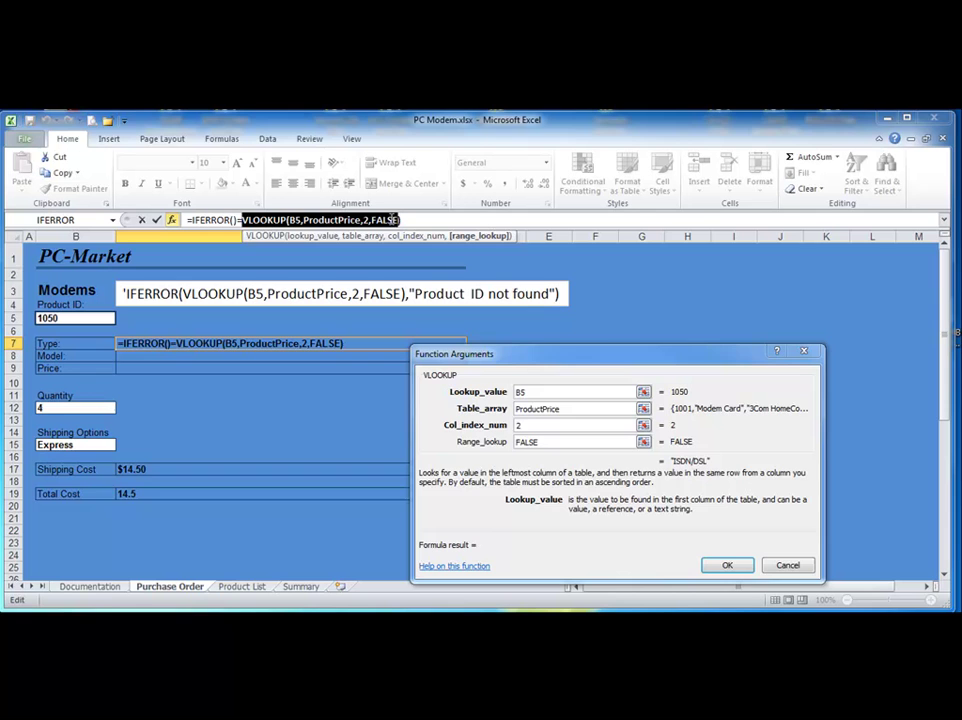
click(231, 219)
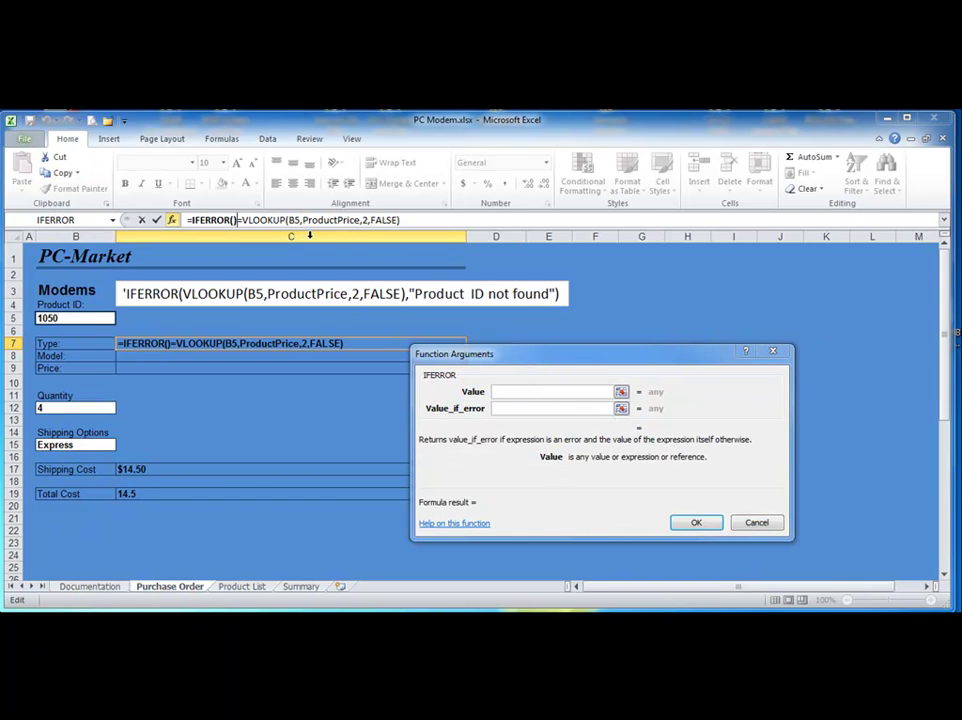
key(Delete)
key(Delete)
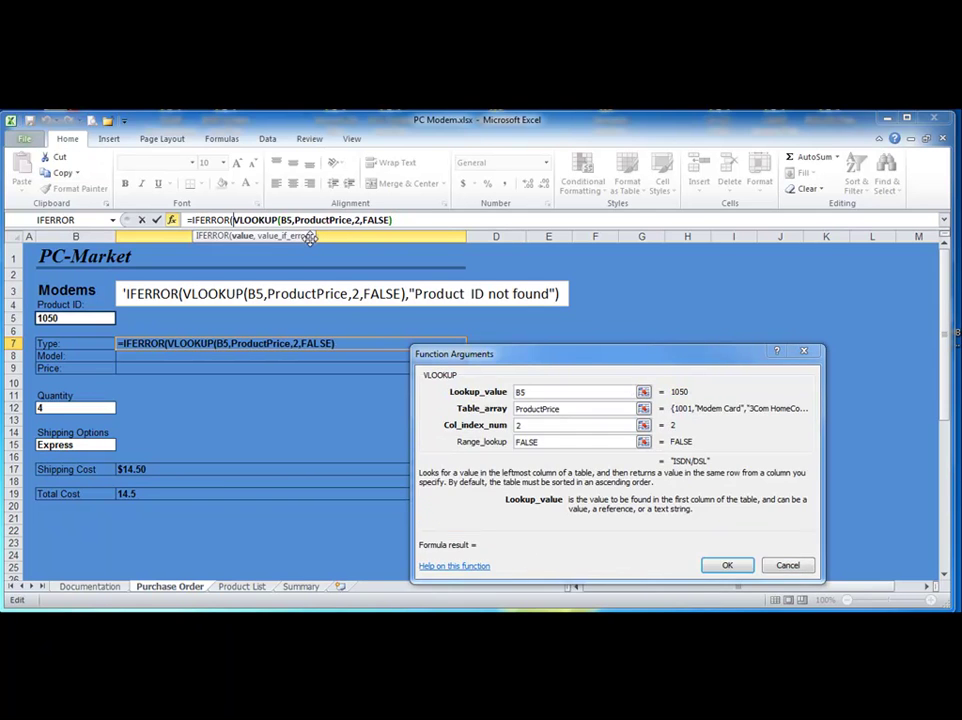
click(247, 227)
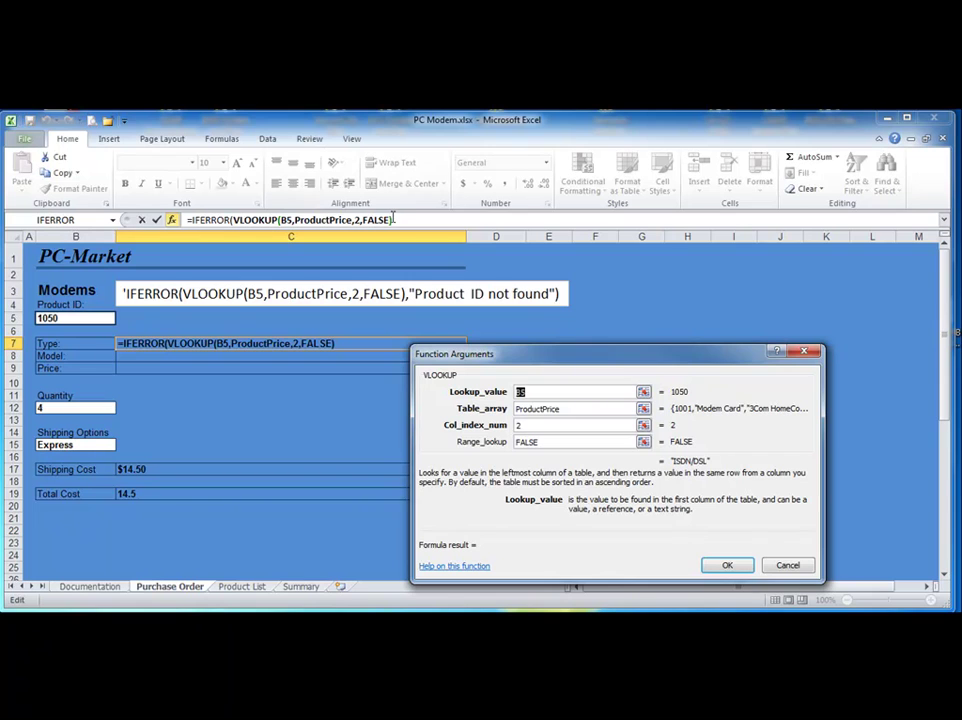
click(450, 219)
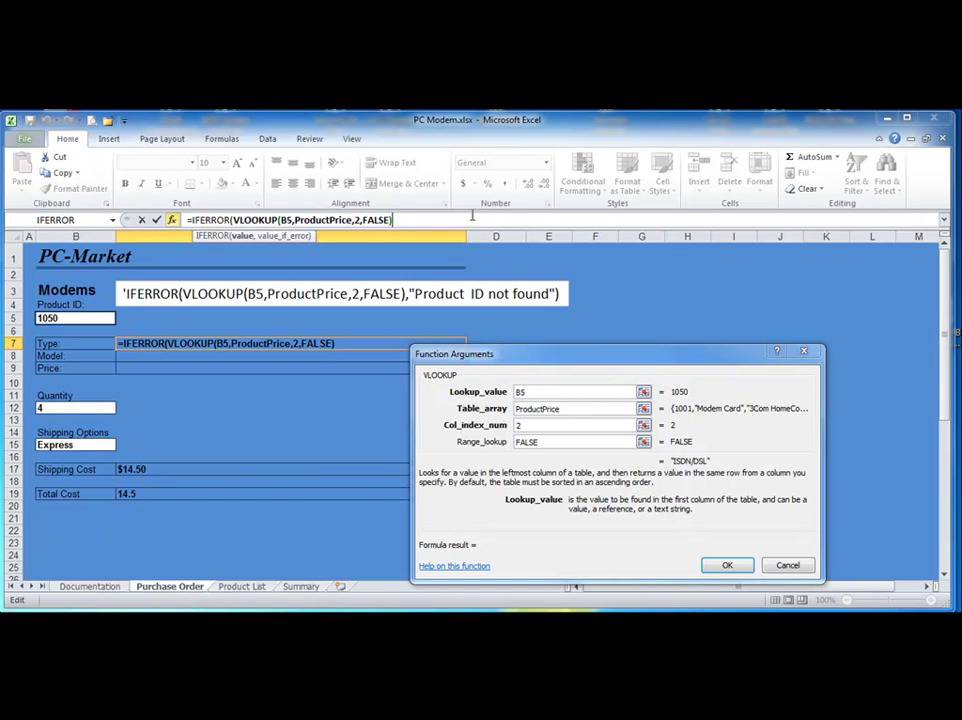
Step: Add "Product ID not found" as the IFERROR fallback value and confirm the formula
text(,)
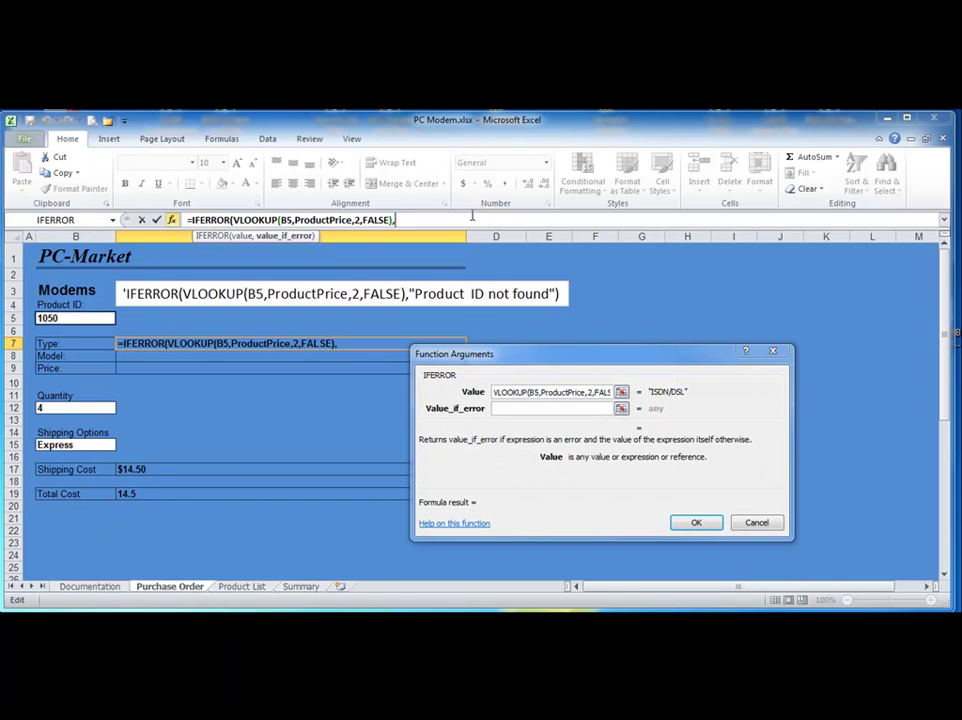
click(546, 408)
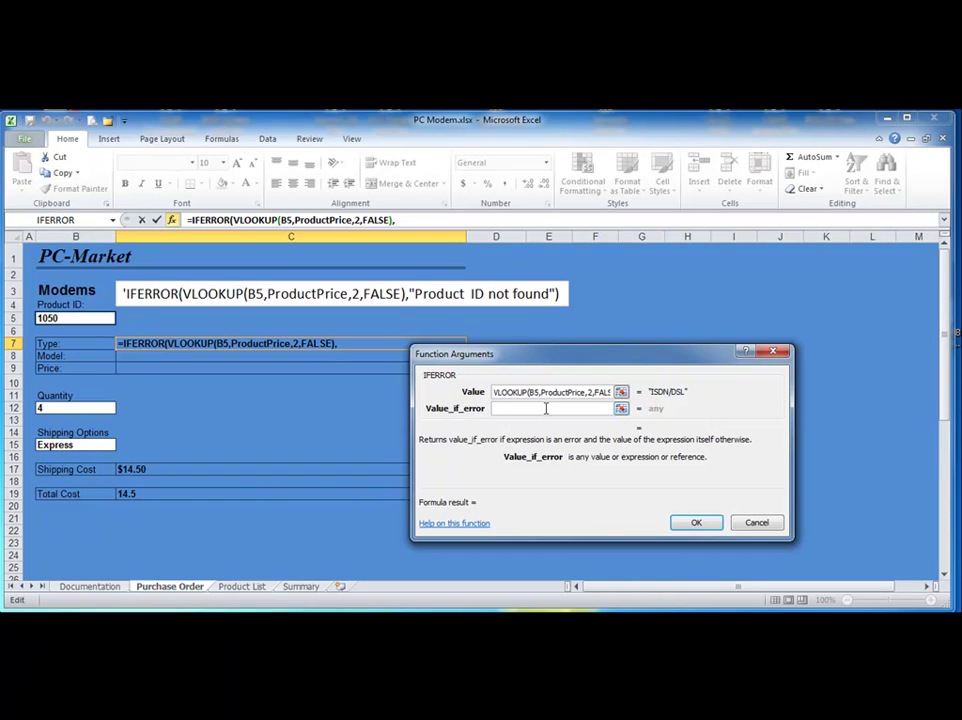
text("Product ID )
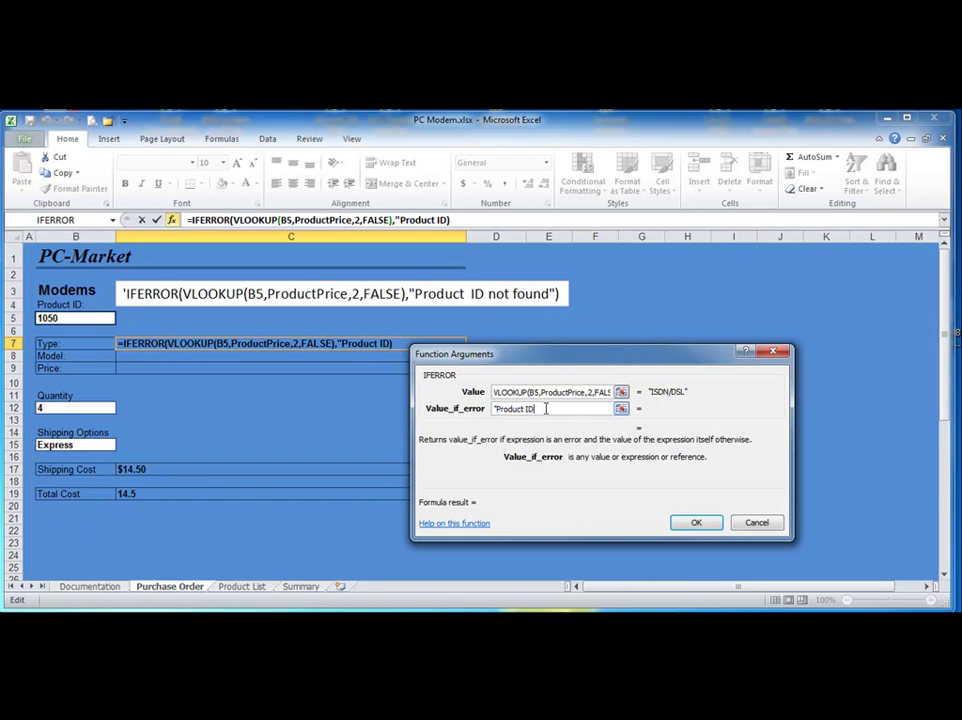
text(not found)
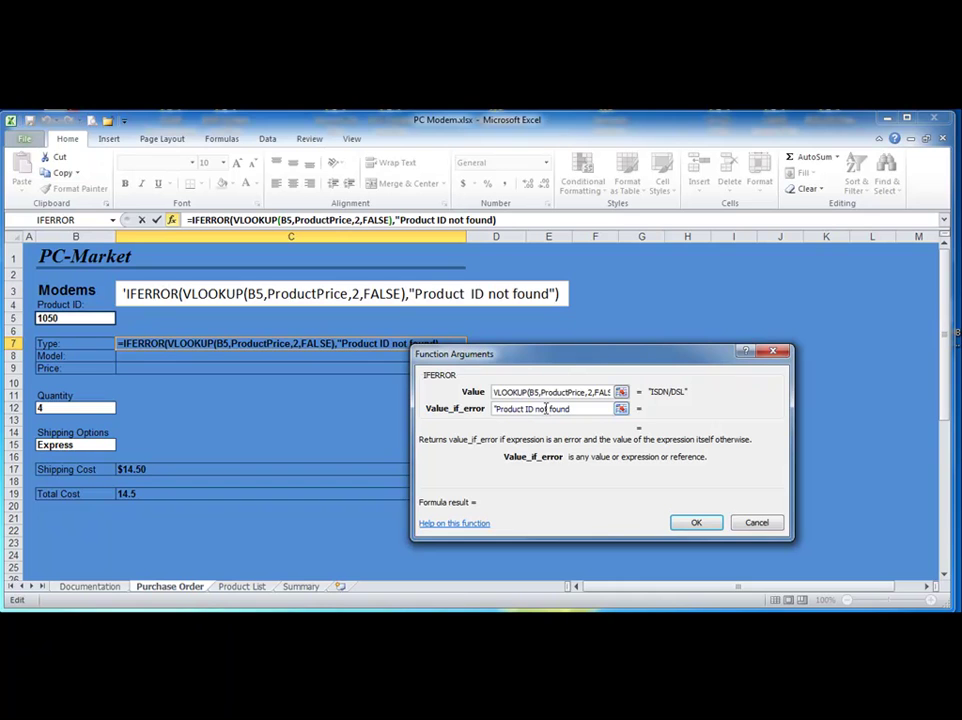
text(")
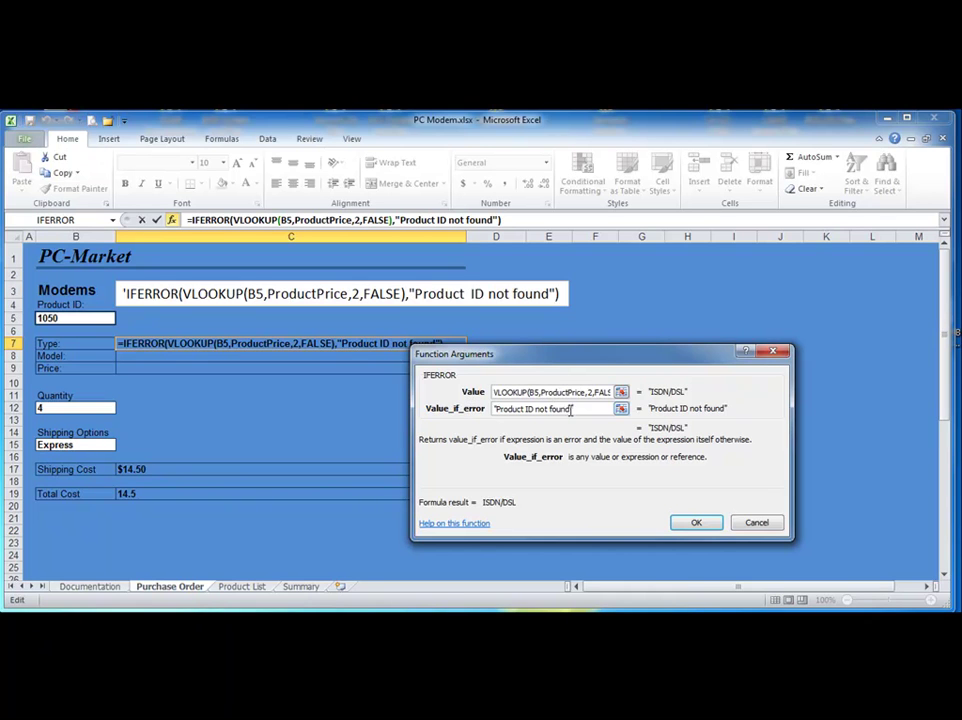
click(699, 523)
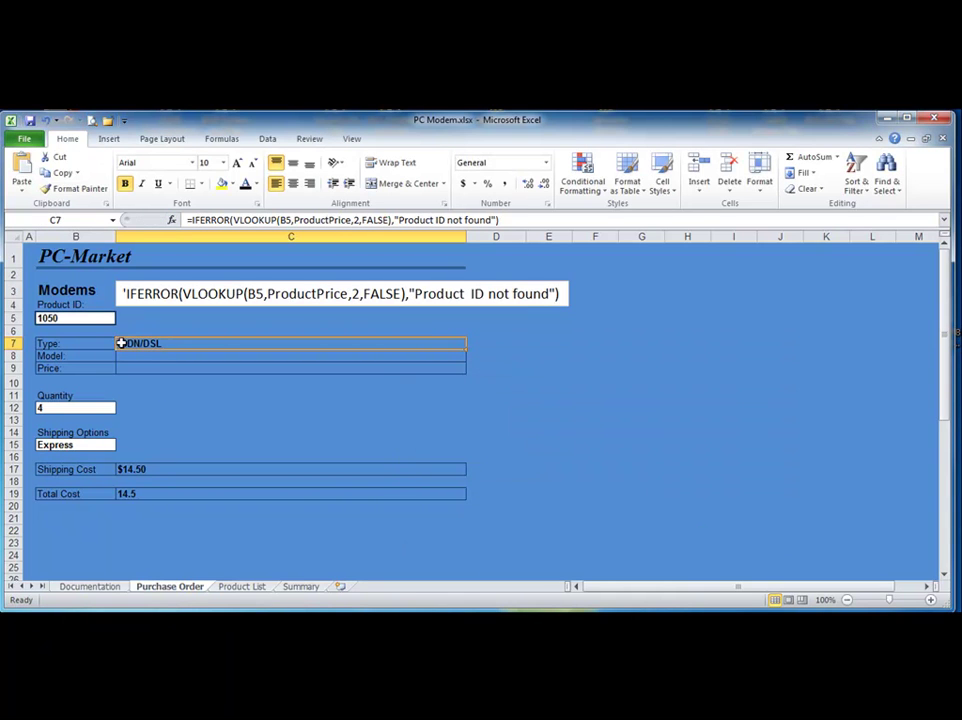
click(71, 317)
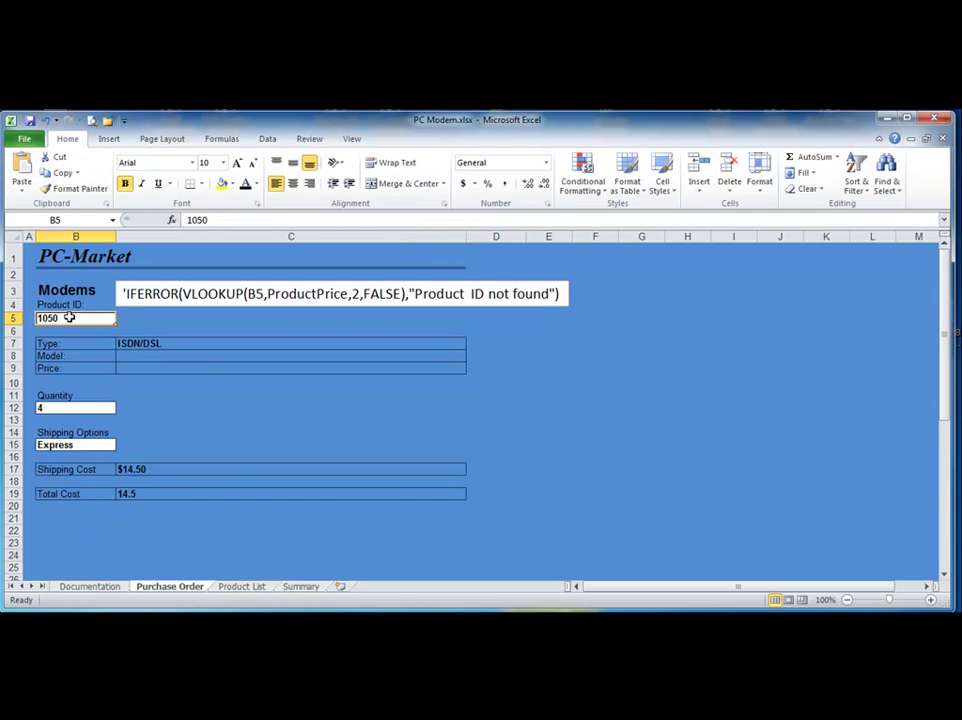
text(2001)
key(Return)
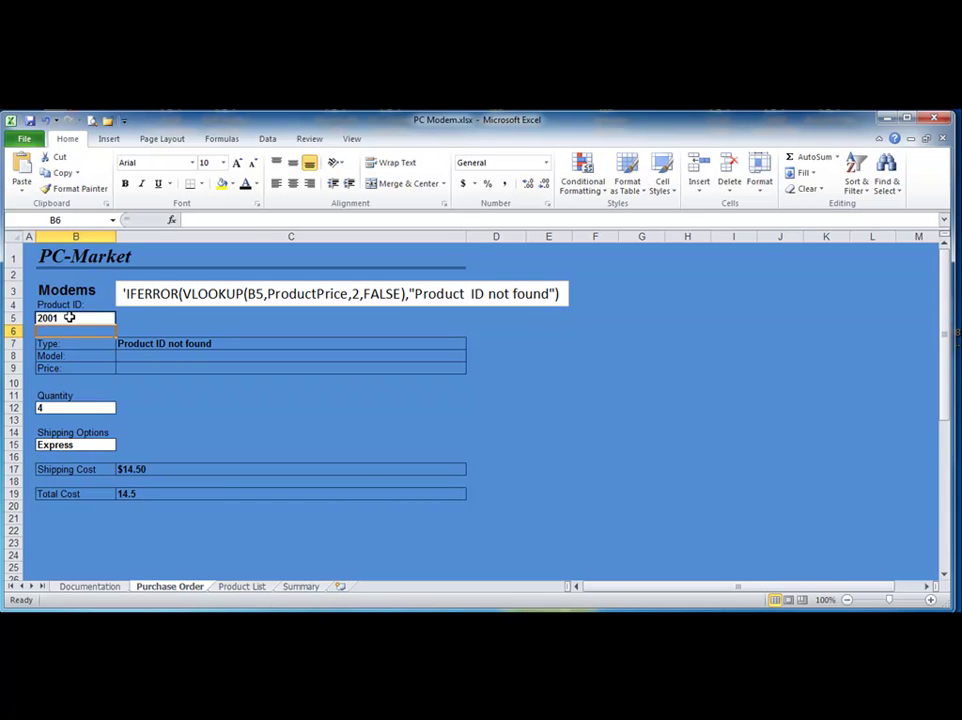
click(69, 317)
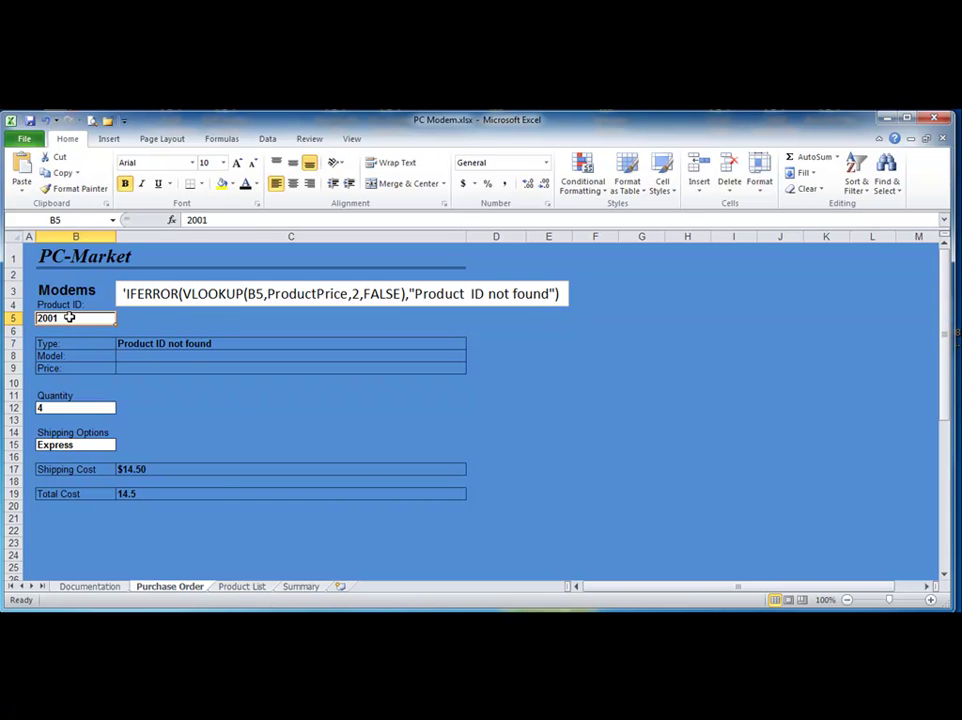
text(1050)
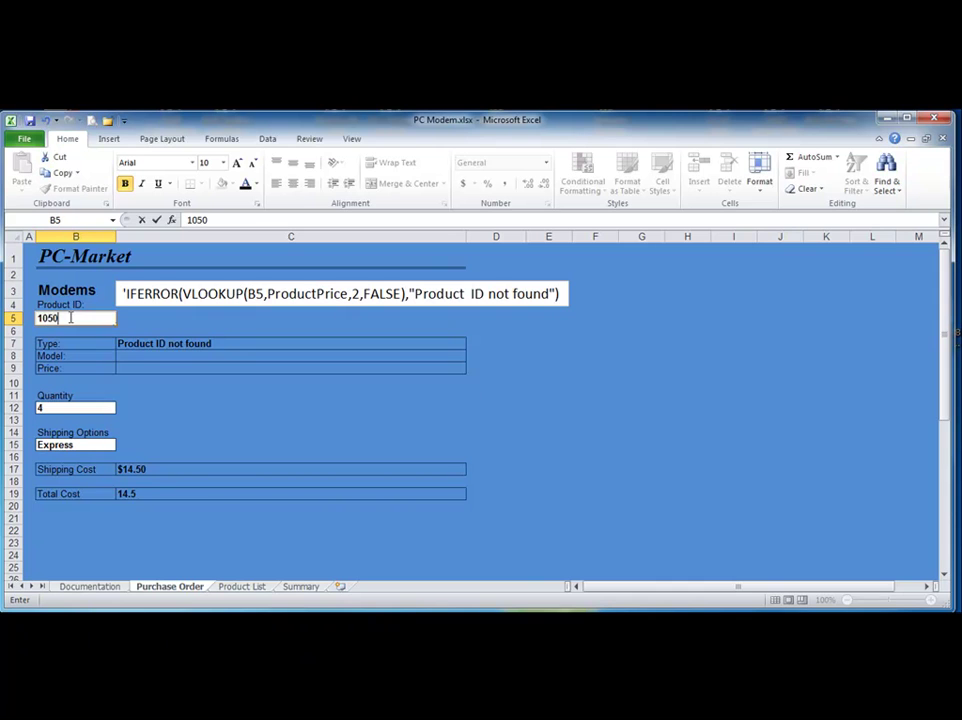
key(Return)
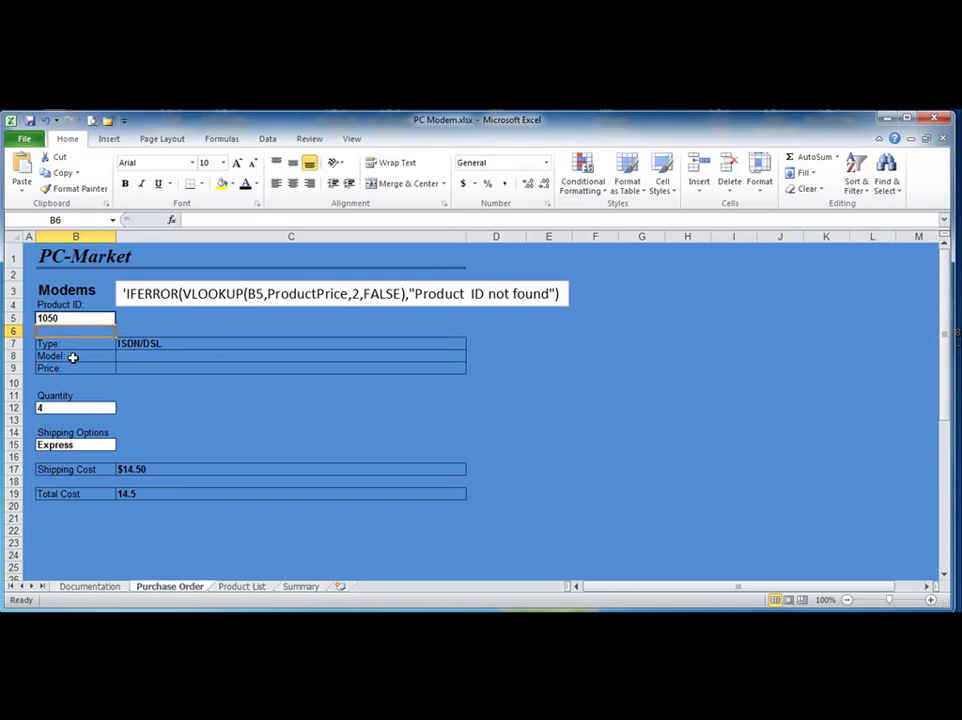
click(445, 343)
Step: Fill C7's formula down to C9, then change C8 to look up B5 in column 3
mouse_move(465, 347)
mouse_down()
mouse_move(472, 369)
mouse_move(464, 348)
mouse_move(460, 369)
mouse_up()
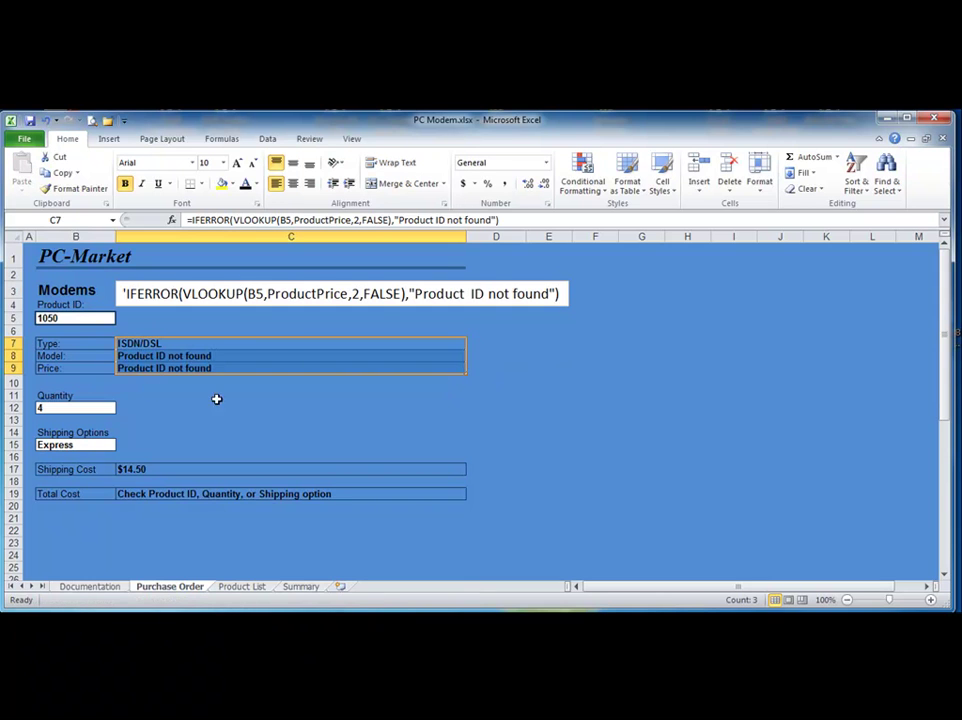
click(147, 356)
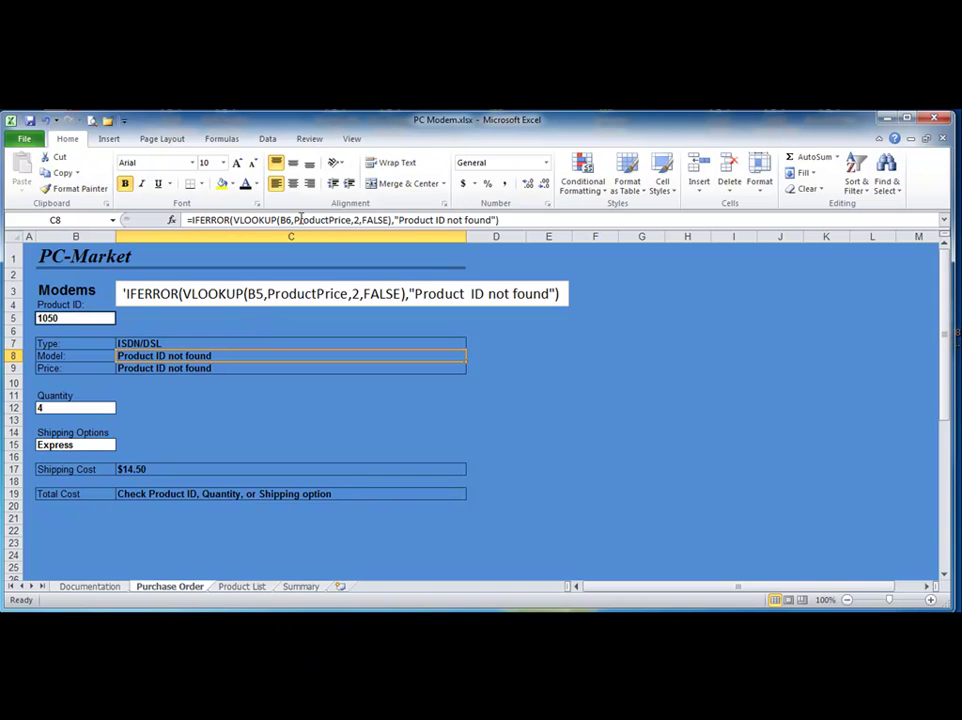
click(290, 220)
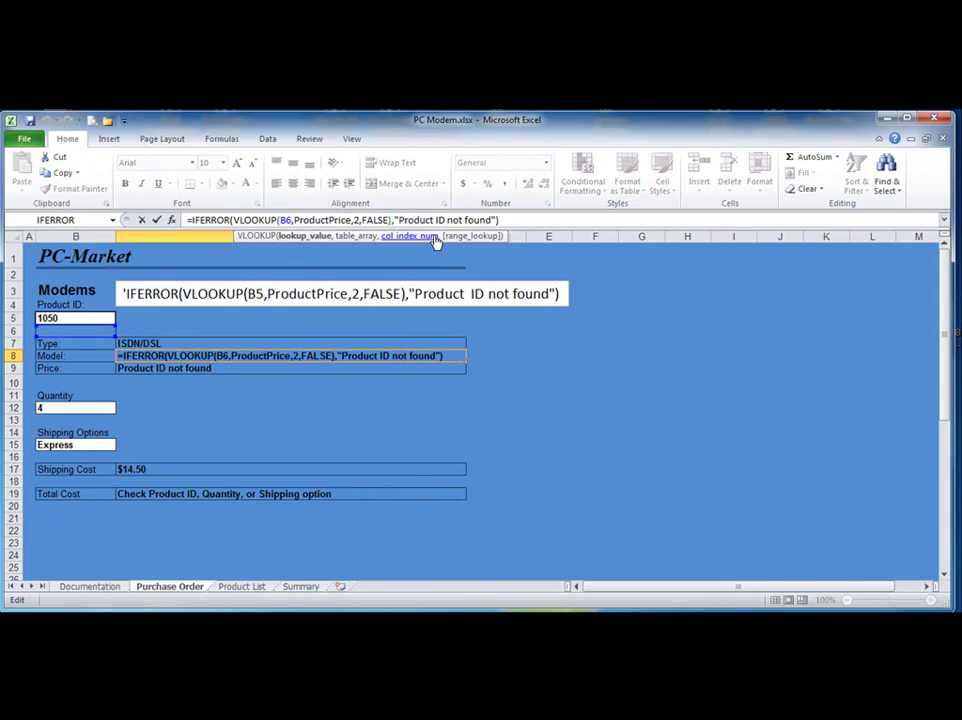
key(BackSpace)
text(5)
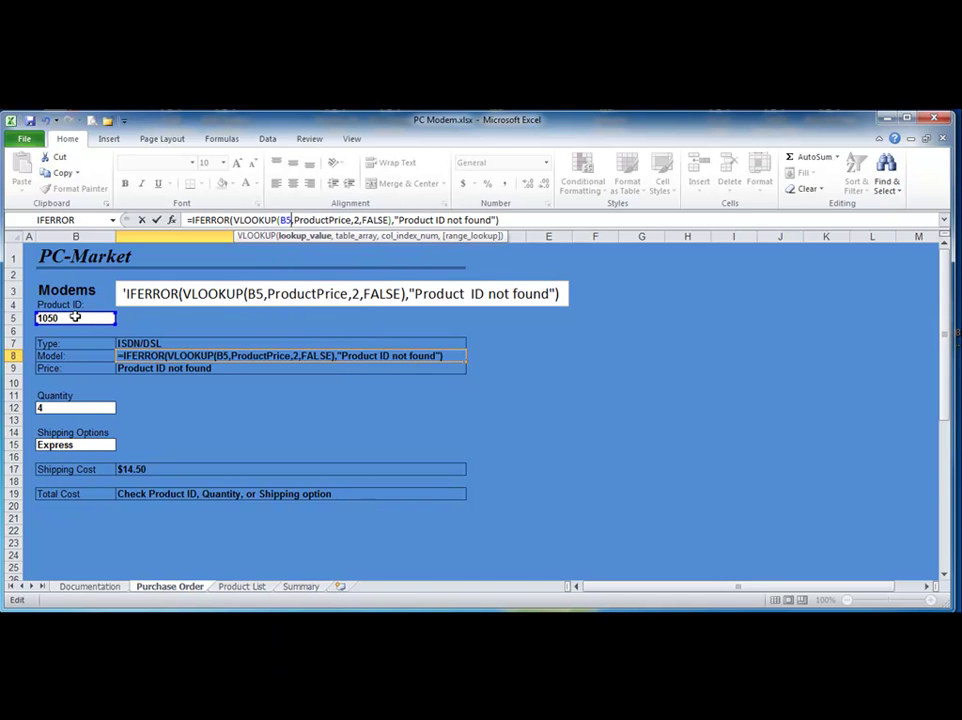
click(357, 219)
key(BackSpace)
text(3)
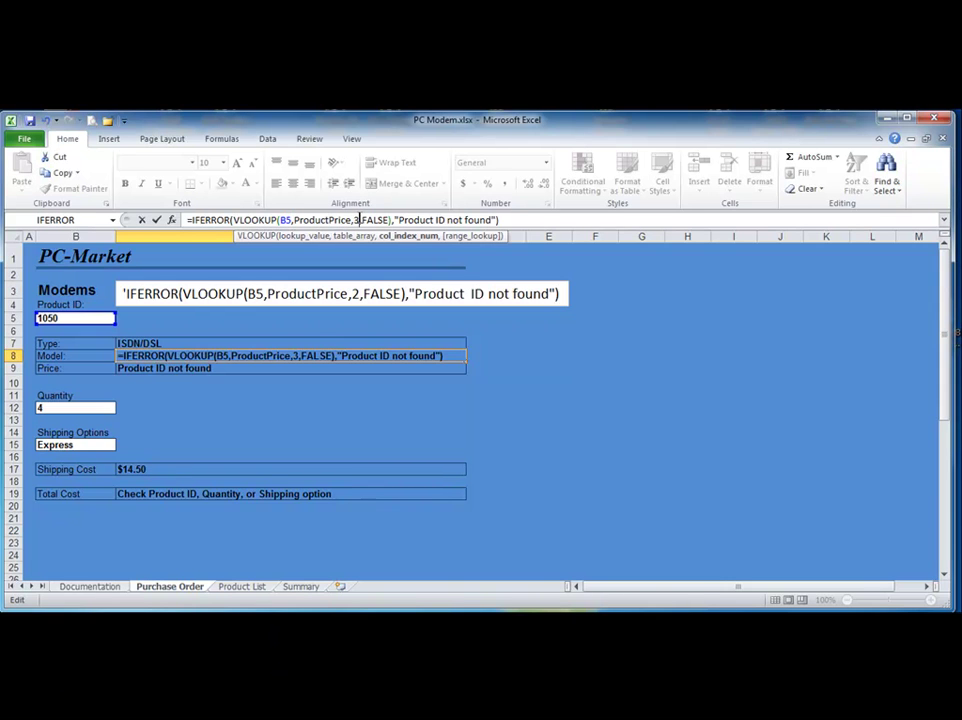
key(Return)
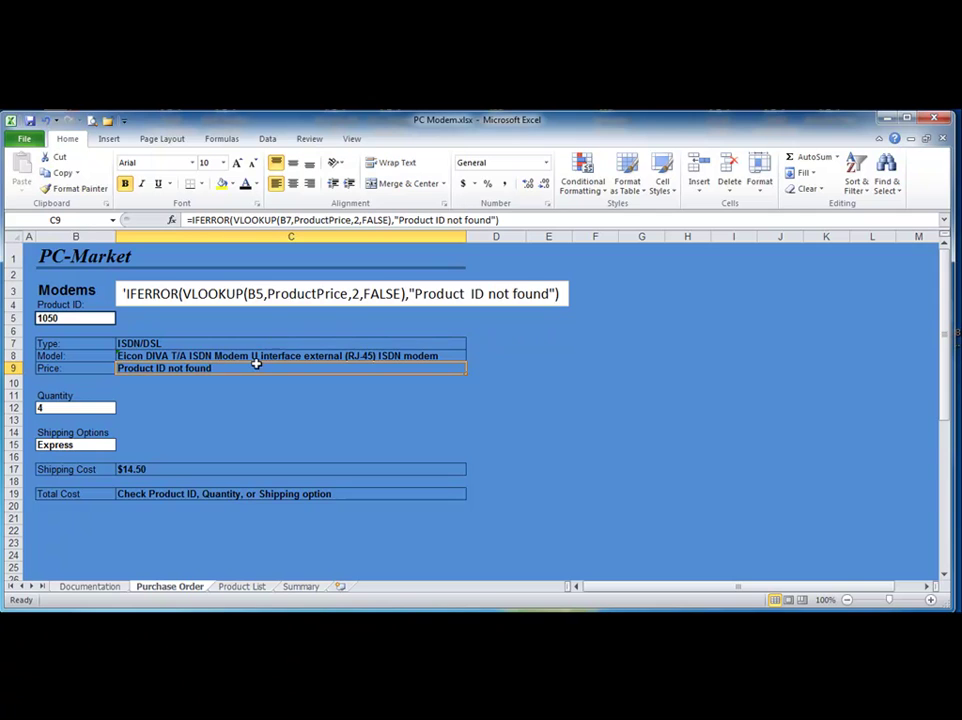
Step: Change C9 to look up B5 in column 4, showing 239.52, then show formulas
click(288, 220)
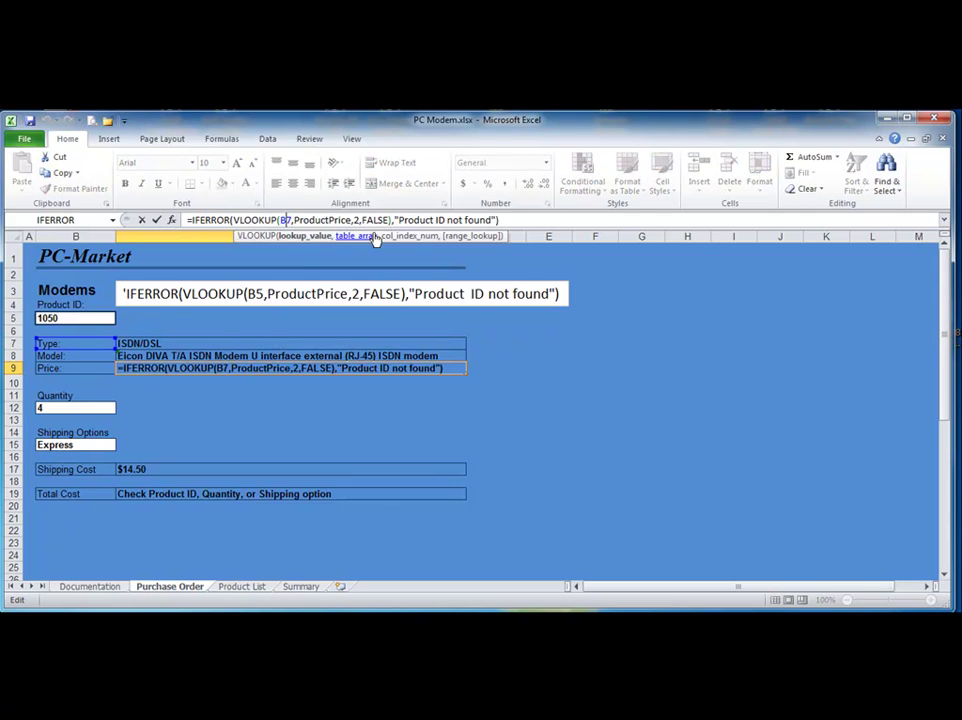
key(BackSpace)
key(BackSpace)
key(BackSpace)
text(B5,)
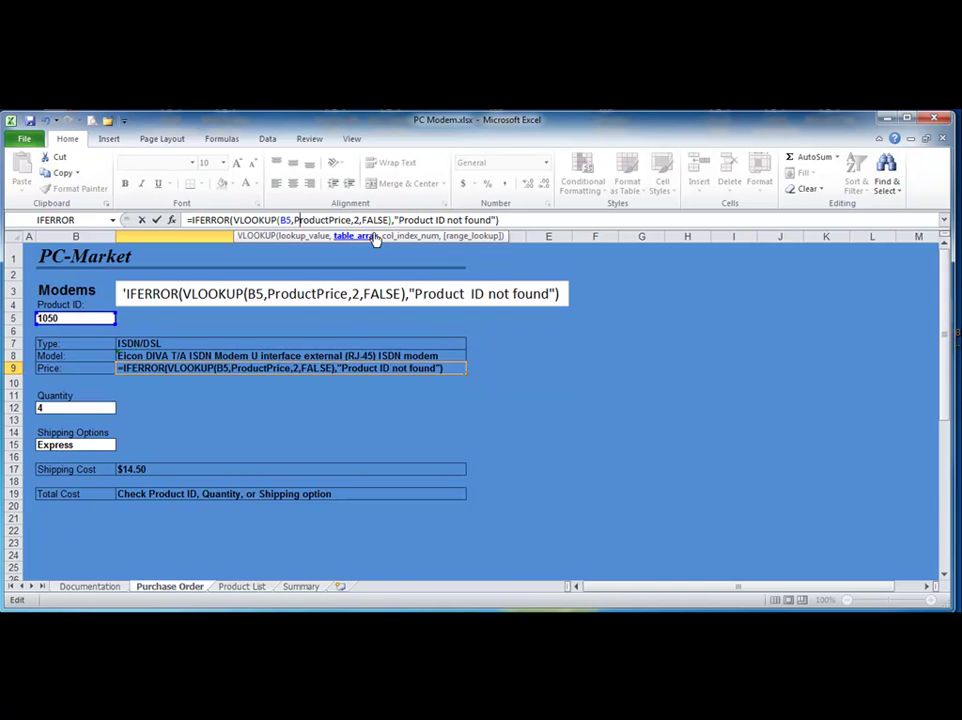
key(Right)
key(Right)
key(Right)
key(Right)
key(Right)
key(Right)
key(Right)
key(Right)
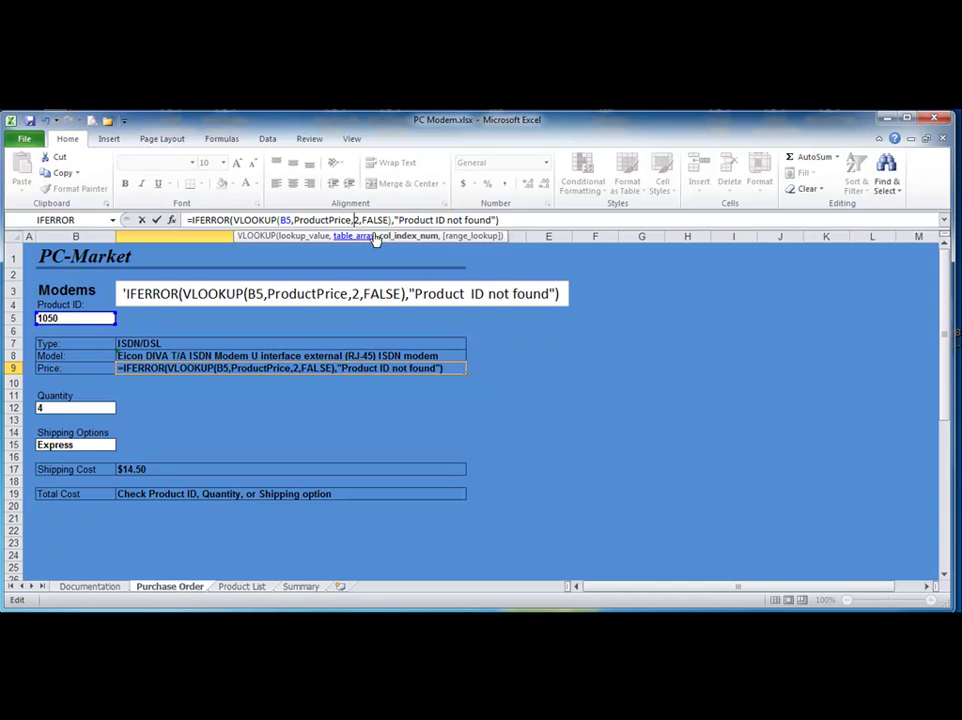
key(Delete)
text(4)
key(Return)
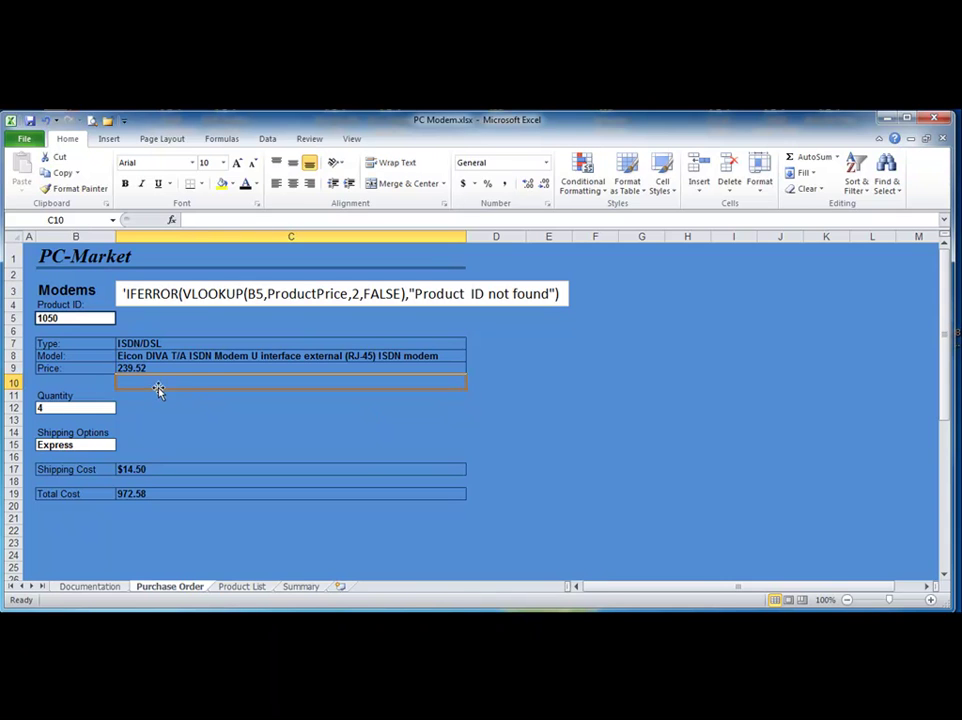
key(ctrl+grave)
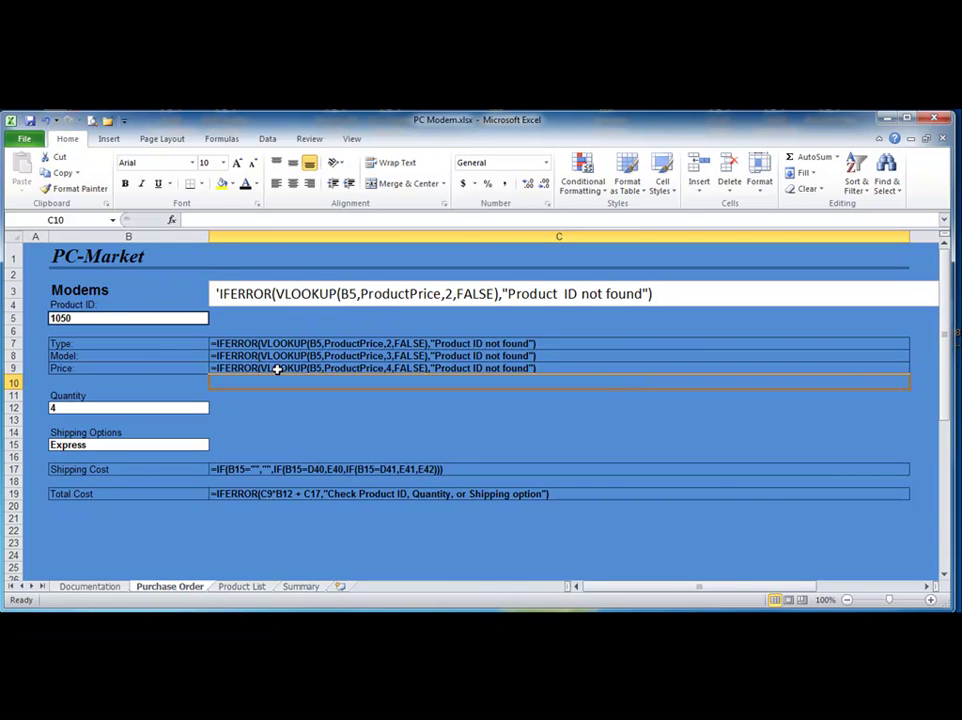
Step: Hide formulas again and enter Product ID 2001 in B5 to test the error text
key(ctrl+grave)
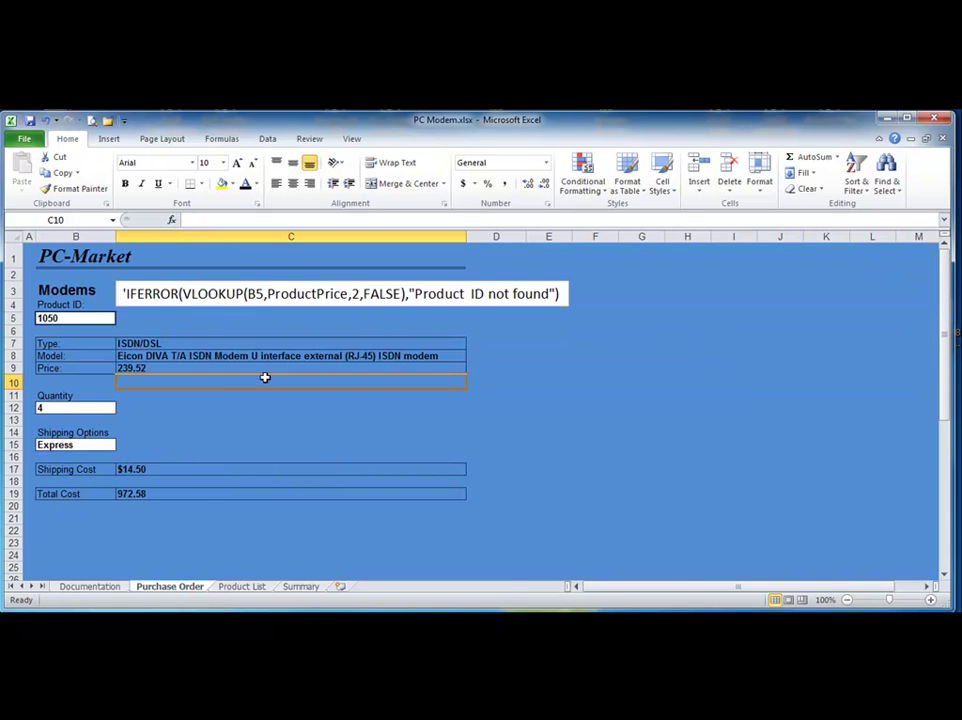
click(77, 317)
text(2001)
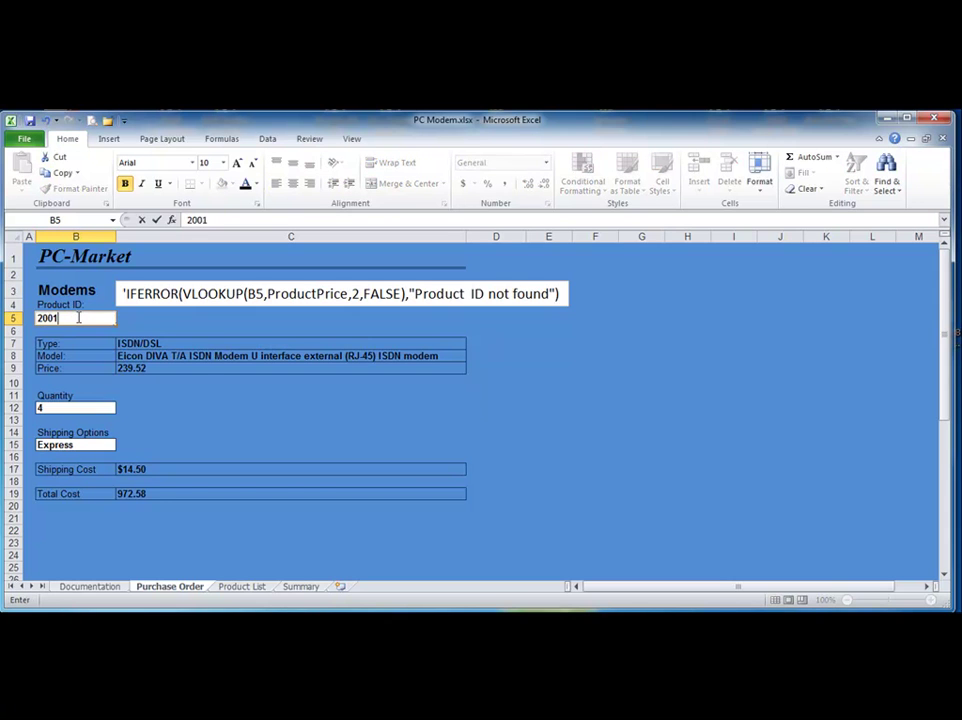
key(Return)
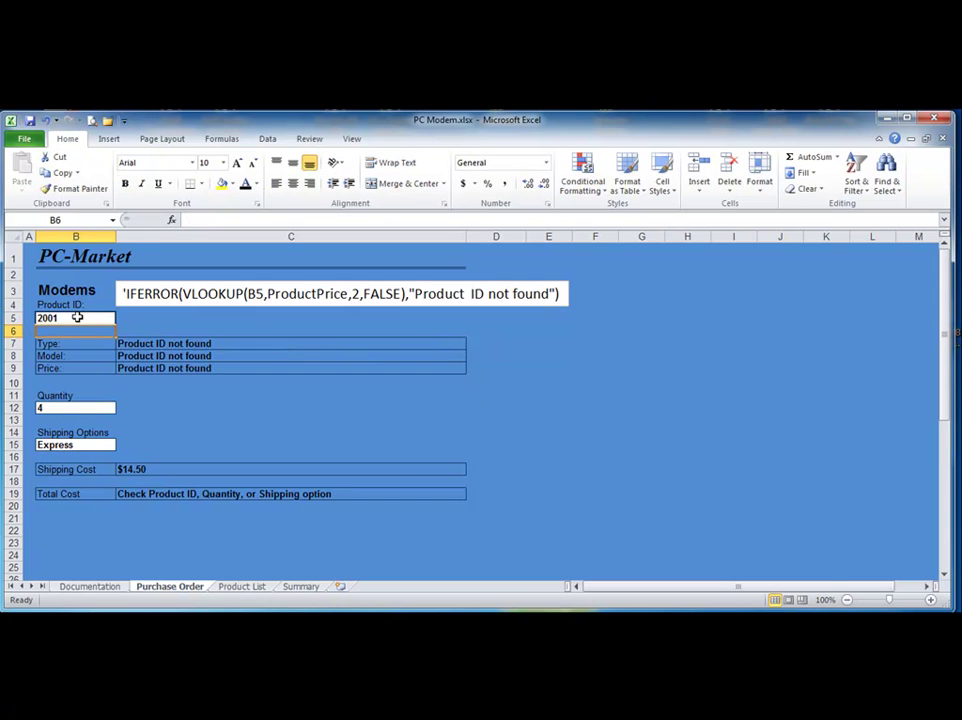